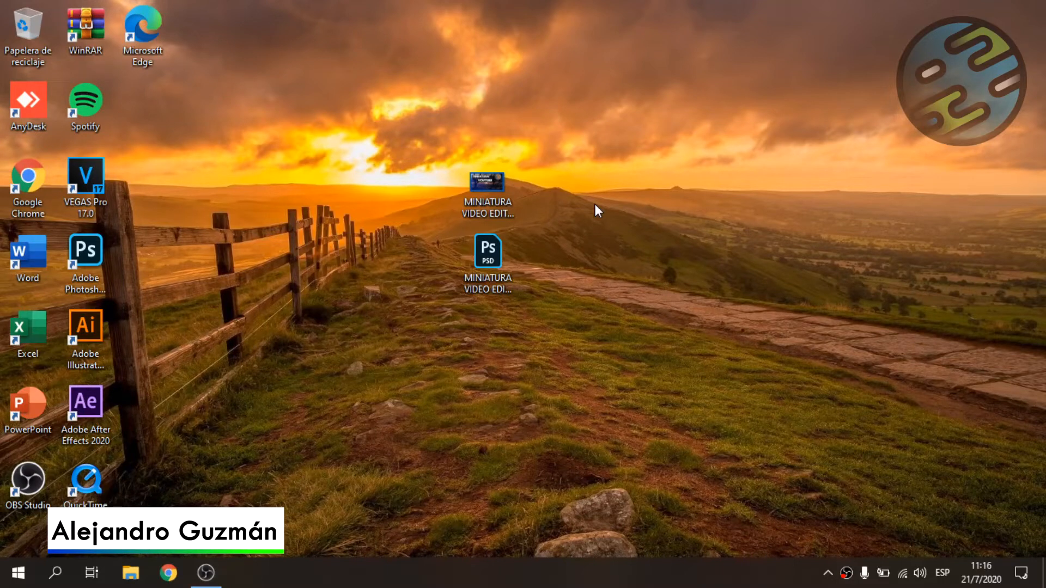
# Step: Preview the finished thumbnail image MINIATURA VIDEO EDITABLE TECNET 2020 from the desktop and close it
pyautogui.doubleClick(494, 197)
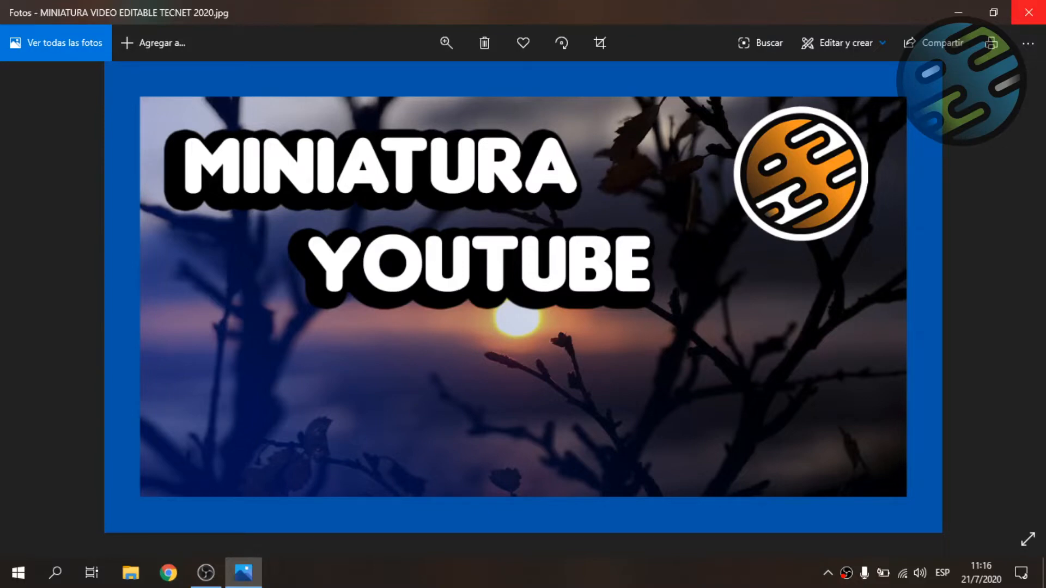
pyautogui.click(1029, 12)
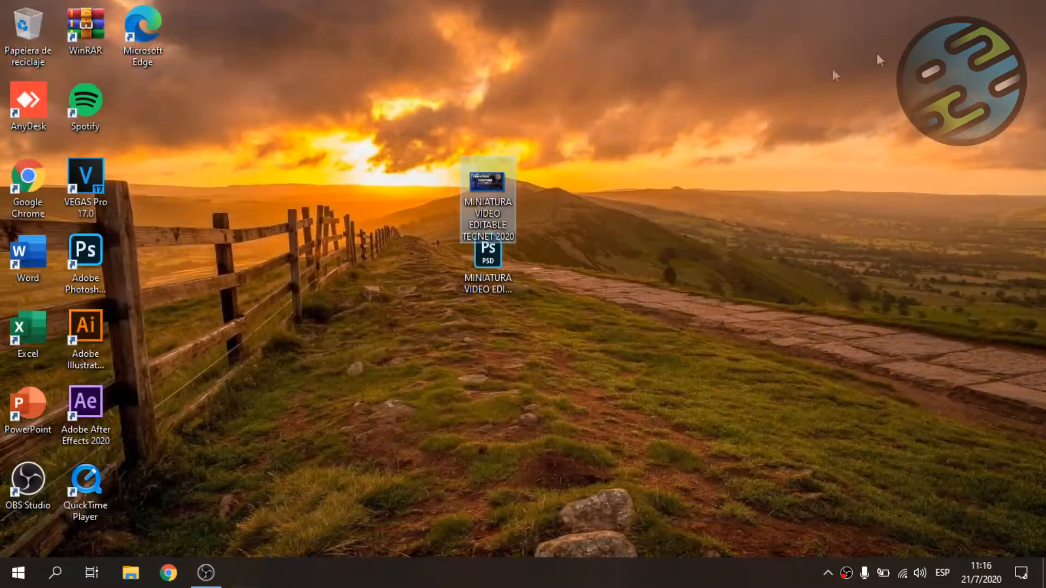
pyautogui.rightClick(365, 217)
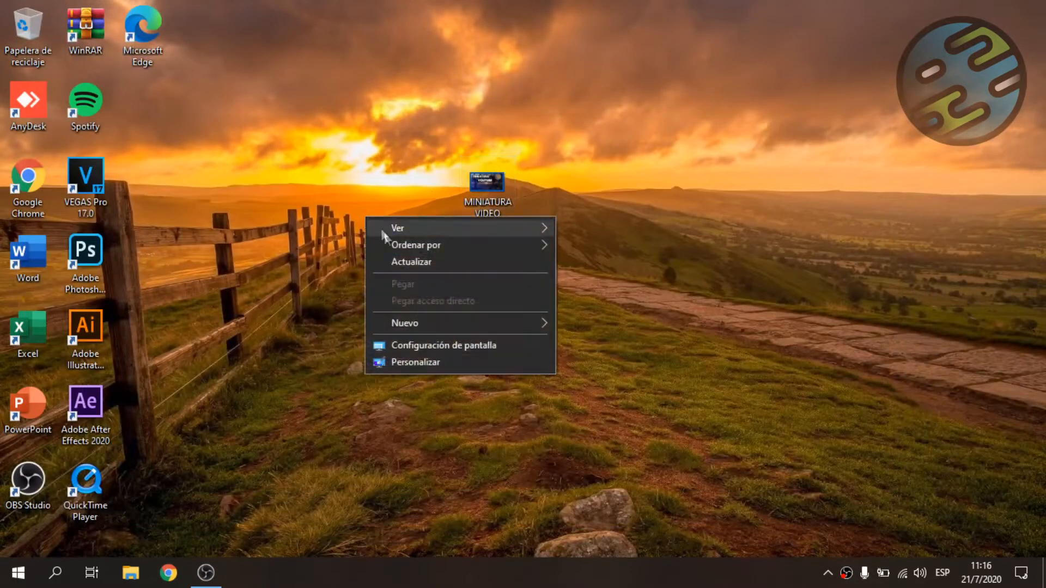
pyautogui.click(408, 260)
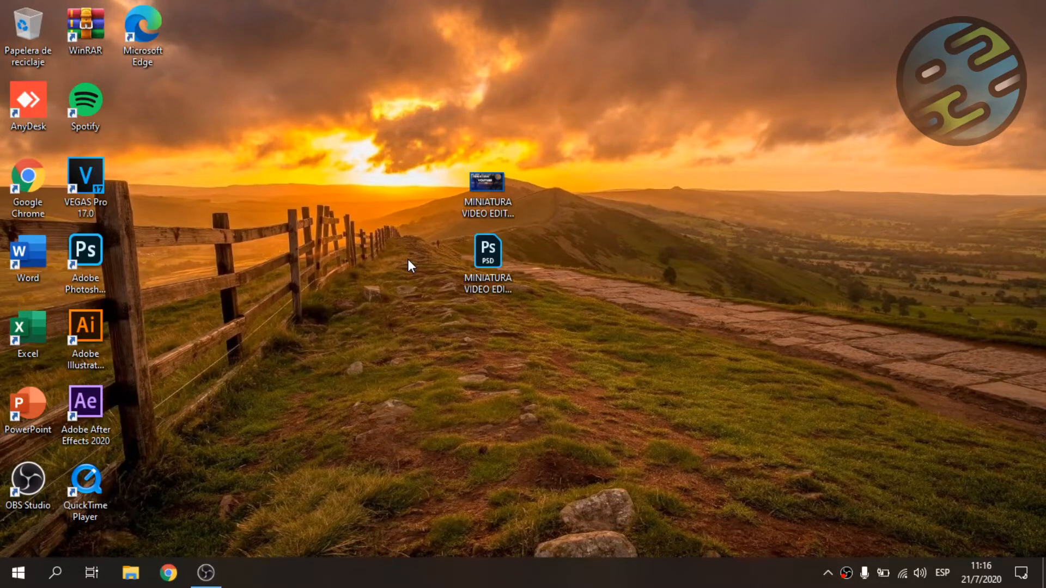
pyautogui.moveTo(499, 270)
pyautogui.mouseDown()
pyautogui.moveTo(457, 300)
pyautogui.moveTo(490, 291)
pyautogui.moveTo(489, 280)
pyautogui.mouseUp()
pyautogui.click(571, 278)
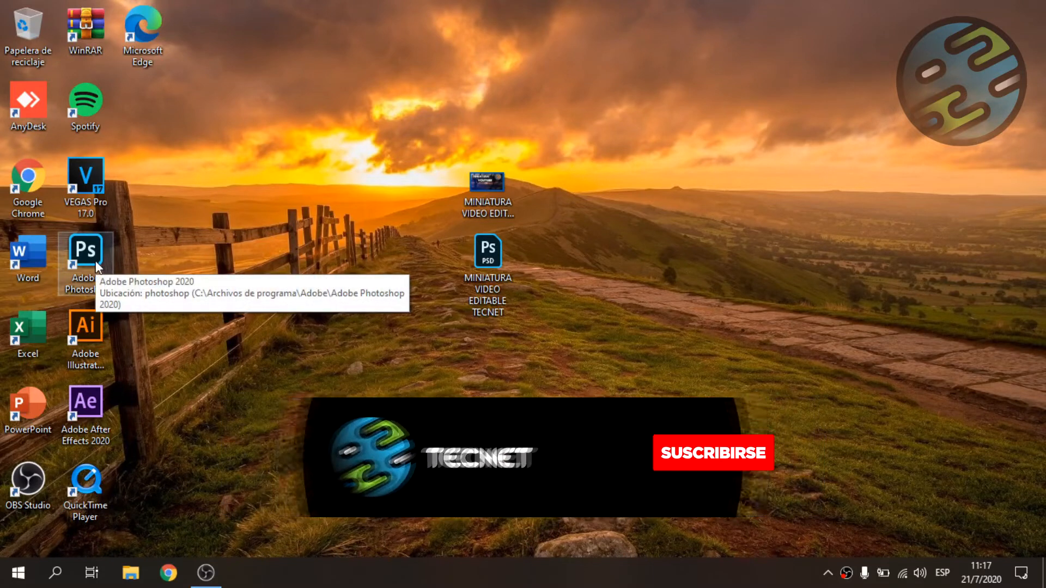
# Step: Launch Photoshop and open MINIATURA VIDEO EDITABLE TECNET from the desktop without applying color management
pyautogui.click(88, 250)
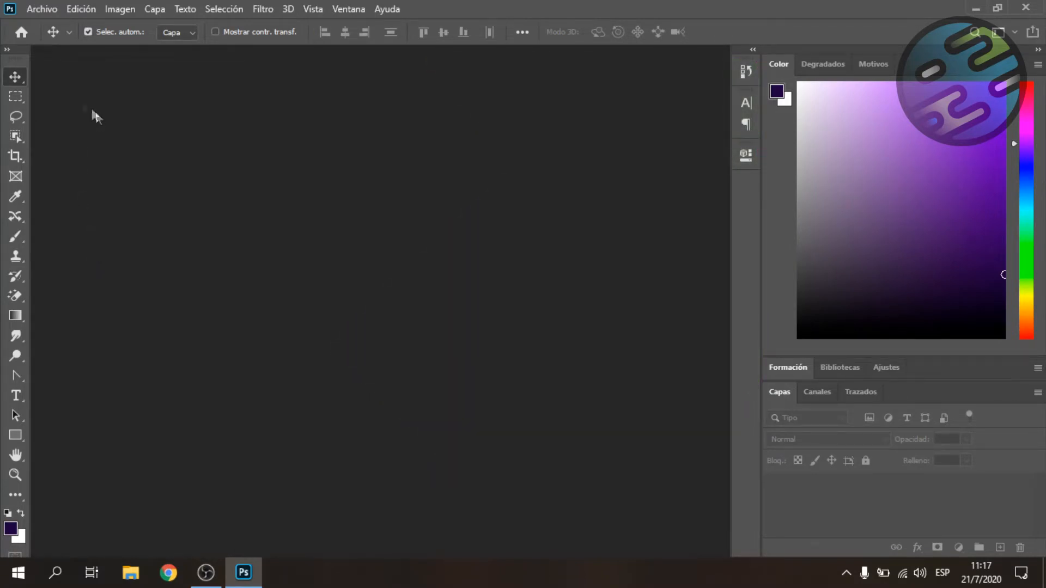
pyautogui.click(32, 12)
pyautogui.click(50, 40)
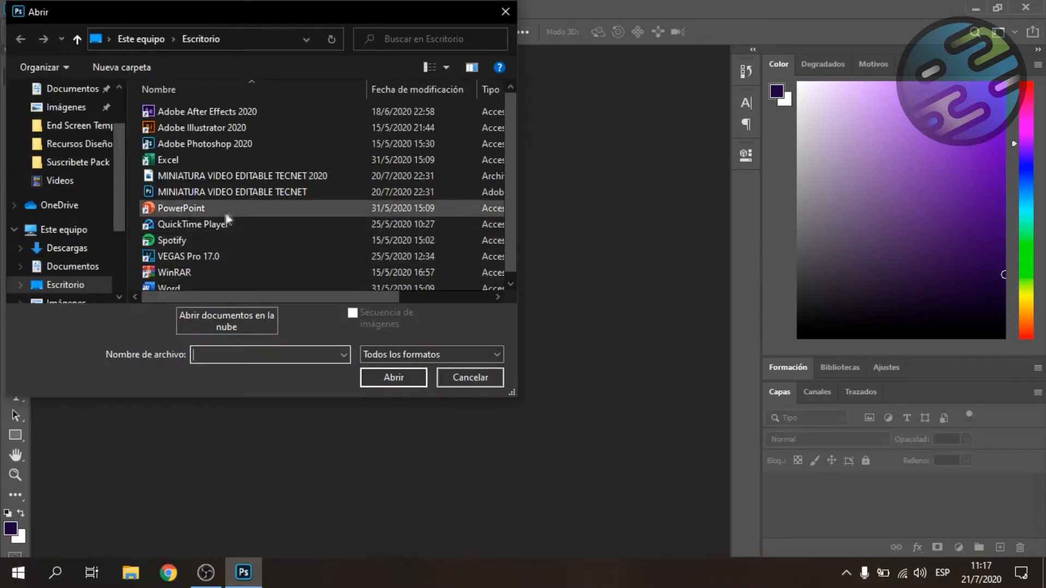
pyautogui.click(297, 188)
pyautogui.click(392, 376)
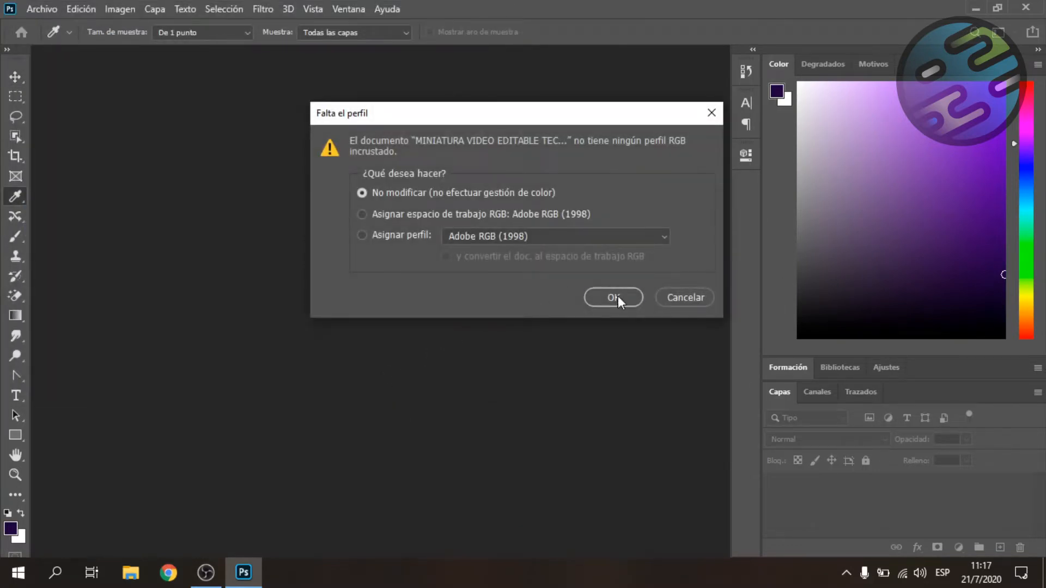
pyautogui.click(618, 297)
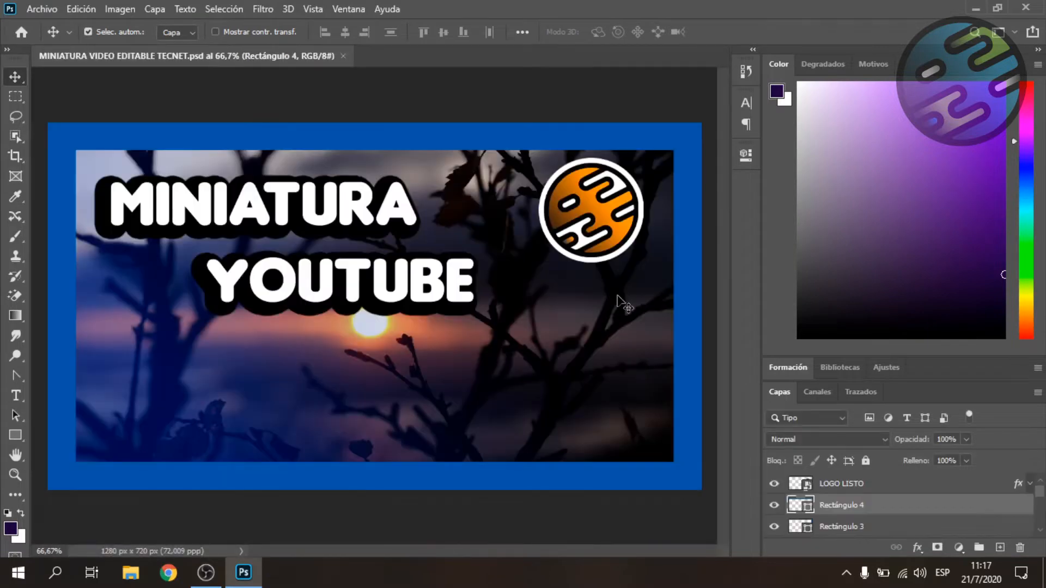
# Step: Enlarge the layer list and delete the bottom image layer mam-tor-5393685_1920
pyautogui.scroll(-5, 959, 506)
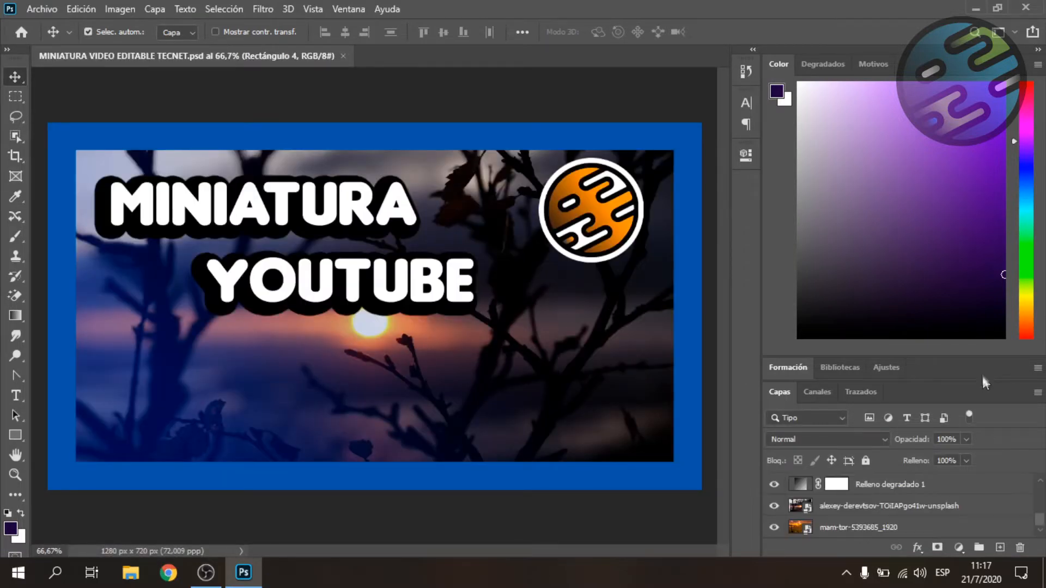
pyautogui.moveTo(981, 357); pyautogui.dragTo(981, 283)
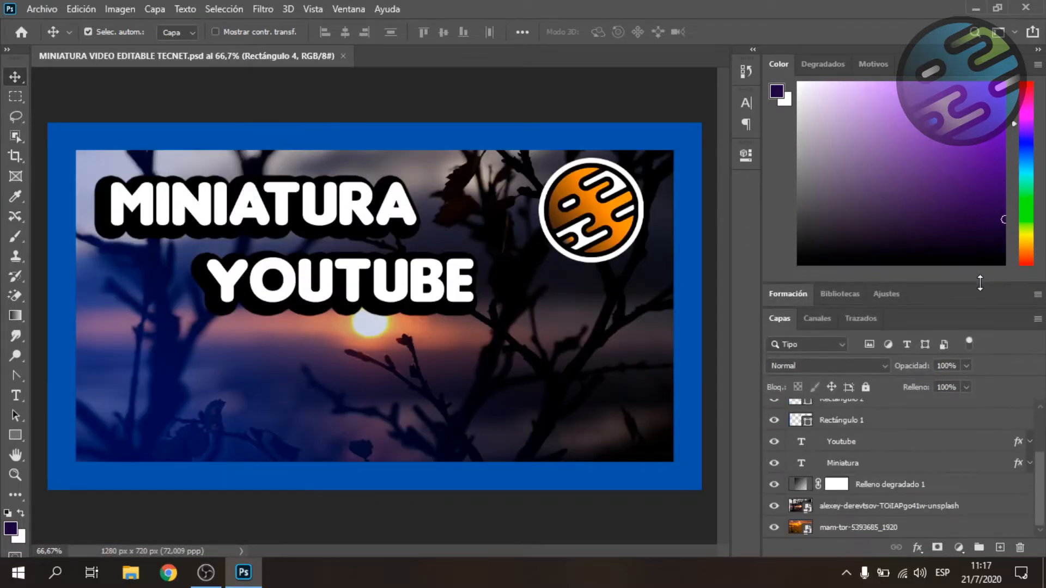
pyautogui.scroll(5, 888, 510)
pyautogui.scroll(-5, 888, 510)
pyautogui.click(842, 528)
pyautogui.click(774, 528)
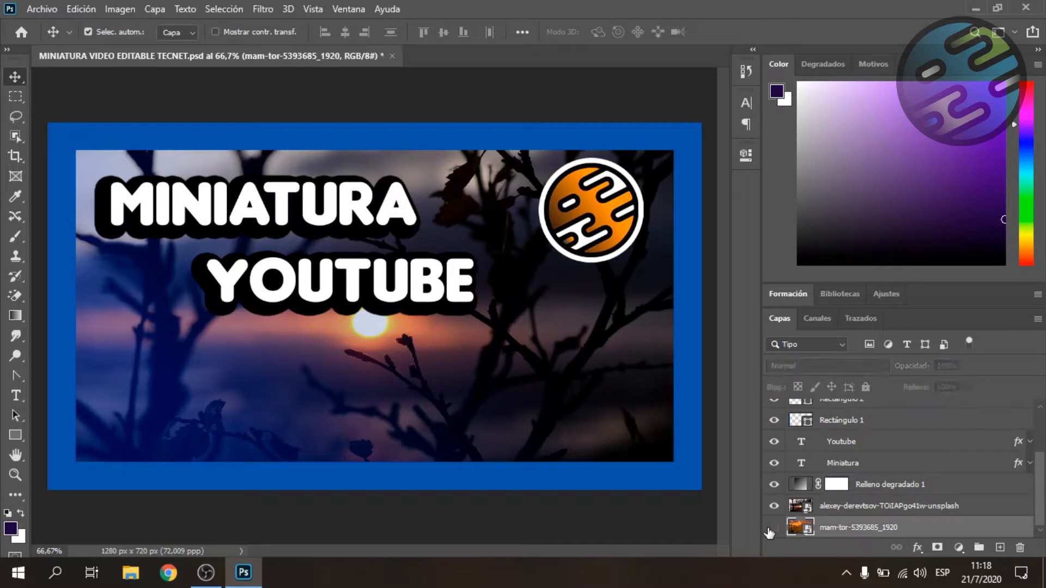
pyautogui.click(773, 528)
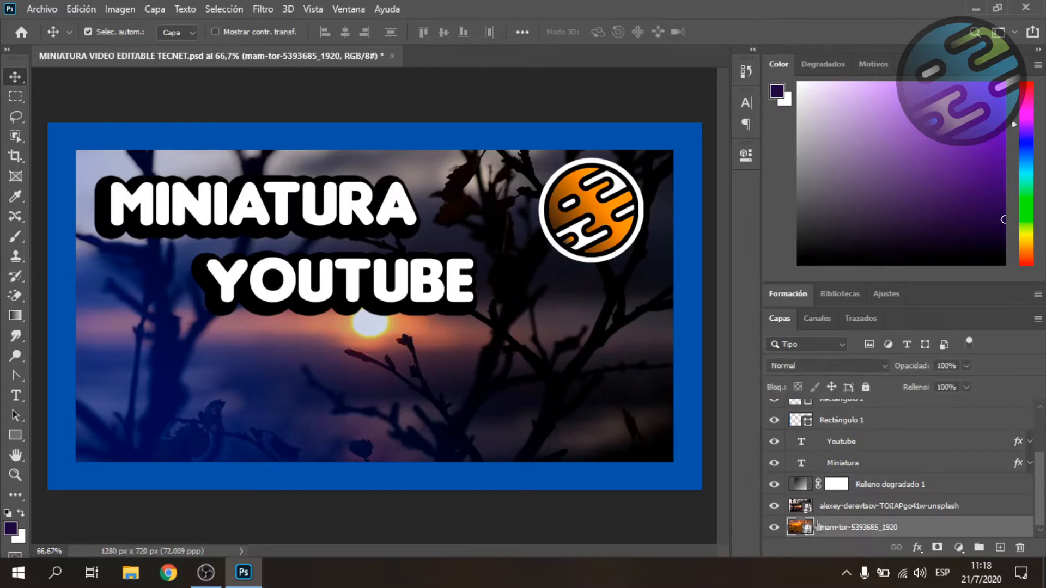
pyautogui.press('Delete')
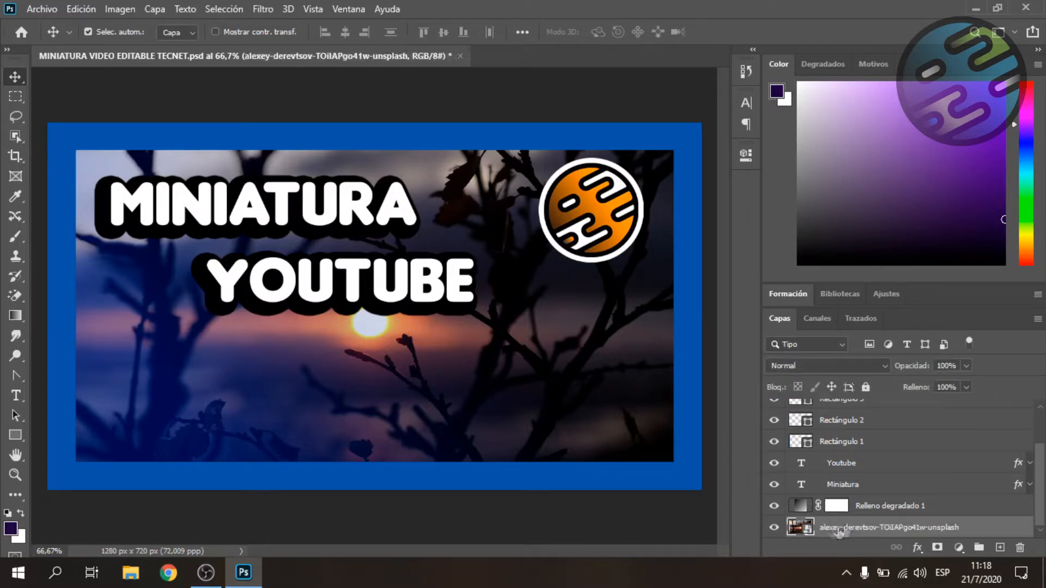
# Step: Toggle the visibility of the unsplash background photo layer to check what it covers, leaving it shown
pyautogui.click(776, 528)
pyautogui.click(776, 529)
pyautogui.click(776, 529)
pyautogui.click(774, 527)
# Step: Place the image mam-tor-5393685_1920 from the Descargas folder as an embedded element above the background photo
pyautogui.click(42, 9)
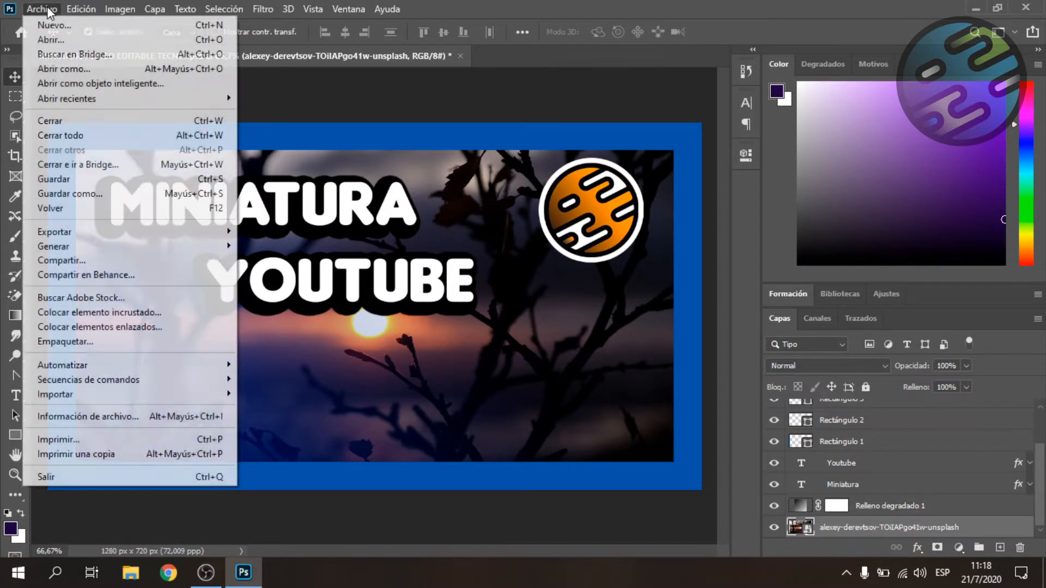
pyautogui.click(79, 315)
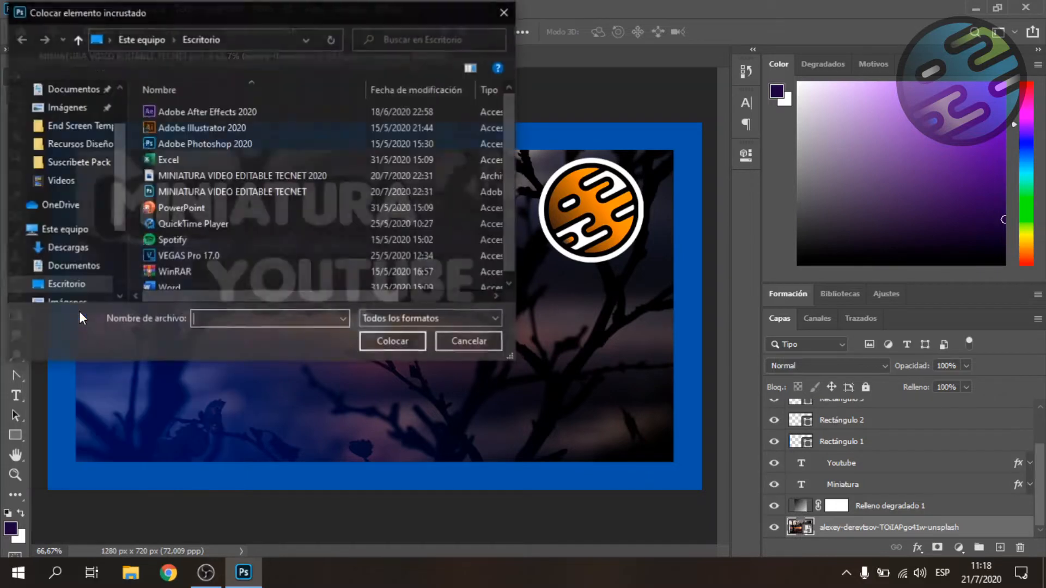
pyautogui.click(65, 249)
pyautogui.scroll(-10, 198, 211)
pyautogui.scroll(-3, 395, 246)
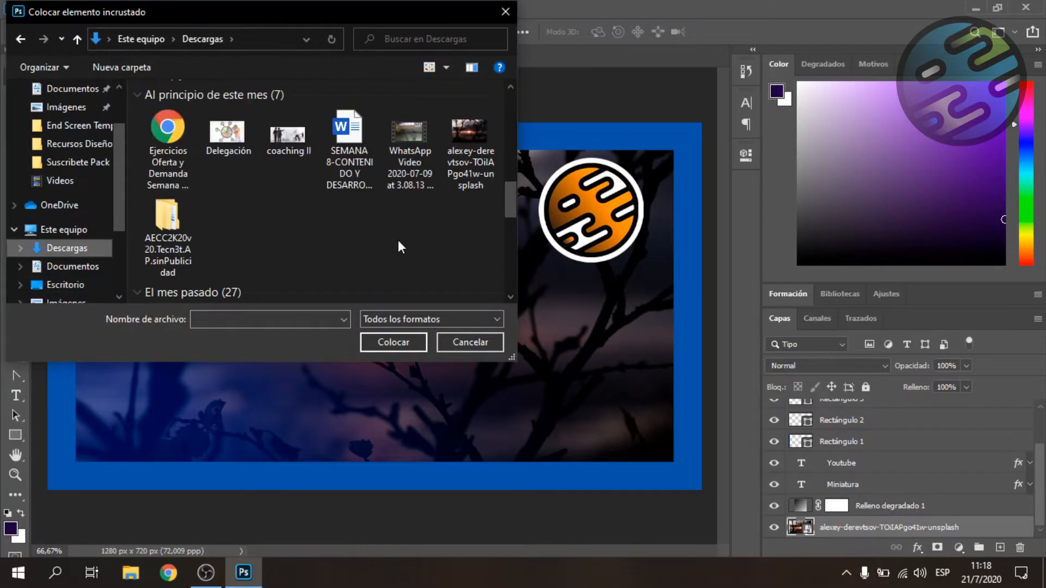
pyautogui.click(460, 164)
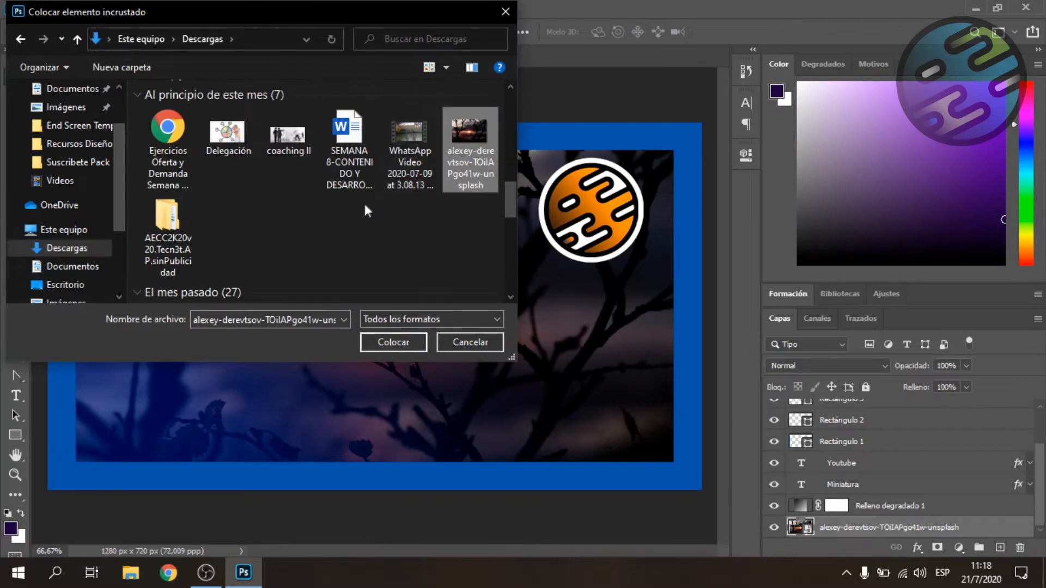
pyautogui.scroll(-10, 364, 204)
pyautogui.scroll(7, 364, 204)
pyautogui.scroll(10, 364, 204)
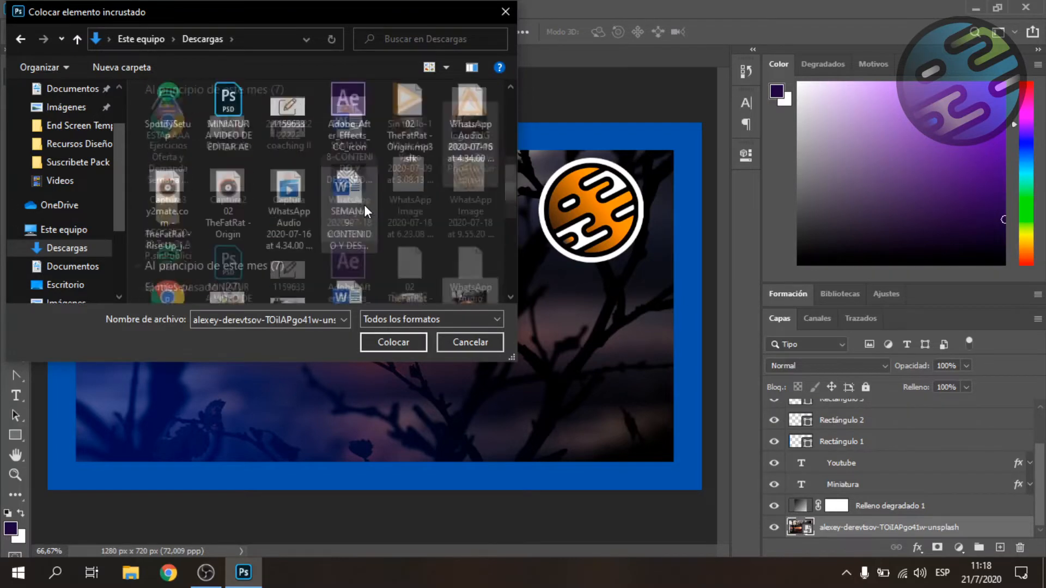
pyautogui.click(159, 154)
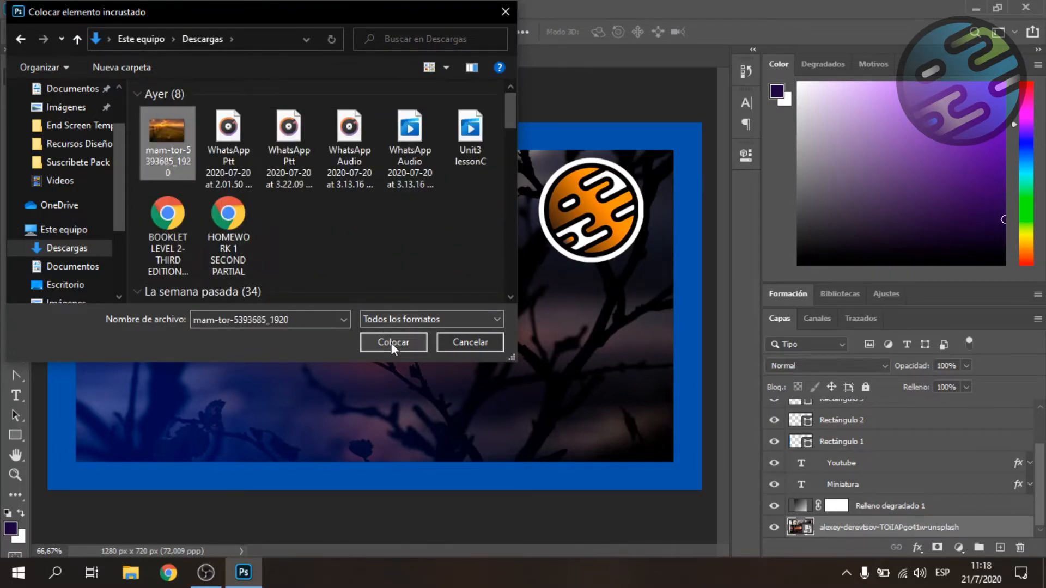
pyautogui.click(390, 342)
# Step: Scale the placed landscape to about 1186 by 706 px so it fills the area inside the blue frame
pyautogui.press('shift')
pyautogui.moveTo(256, 228); pyautogui.dragTo(61, 158)
pyautogui.moveTo(493, 385); pyautogui.dragTo(643, 460)
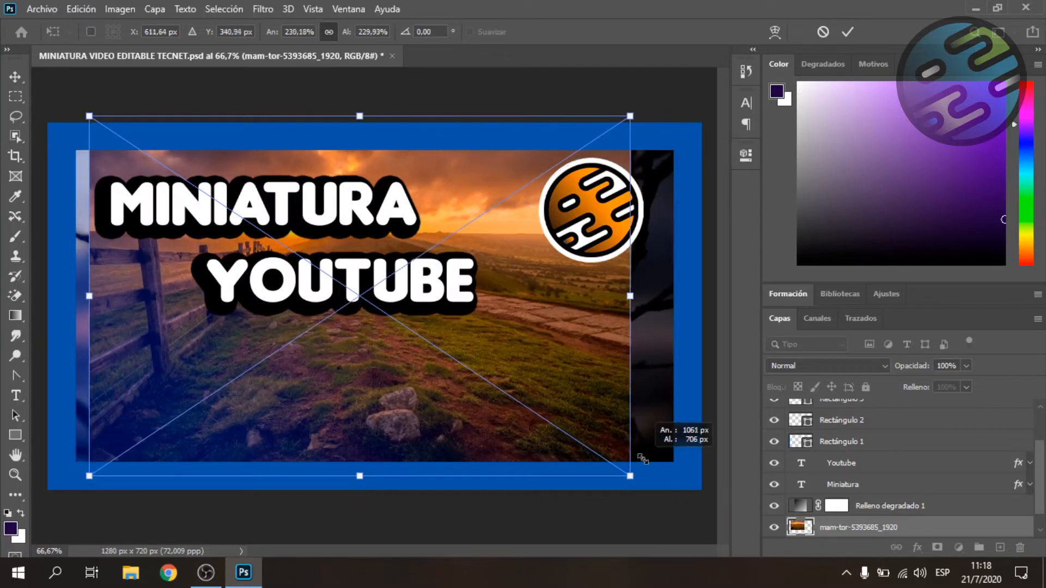
pyautogui.moveTo(630, 296); pyautogui.dragTo(681, 298)
pyautogui.moveTo(89, 296); pyautogui.dragTo(75, 298)
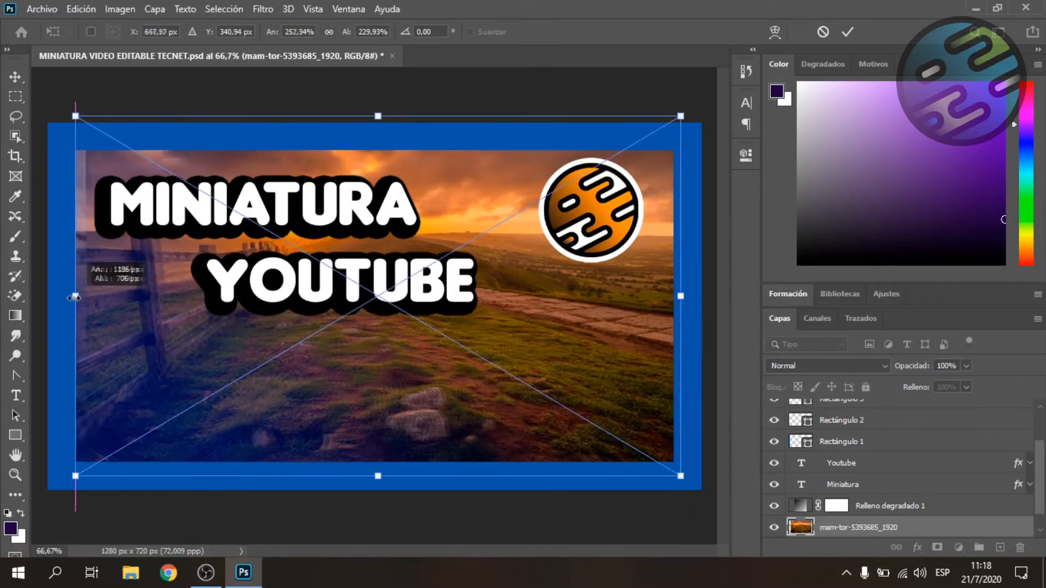
pyautogui.click(848, 32)
# Step: Delete the old unsplash background photo layer beneath the new landscape
pyautogui.scroll(-1, 886, 510)
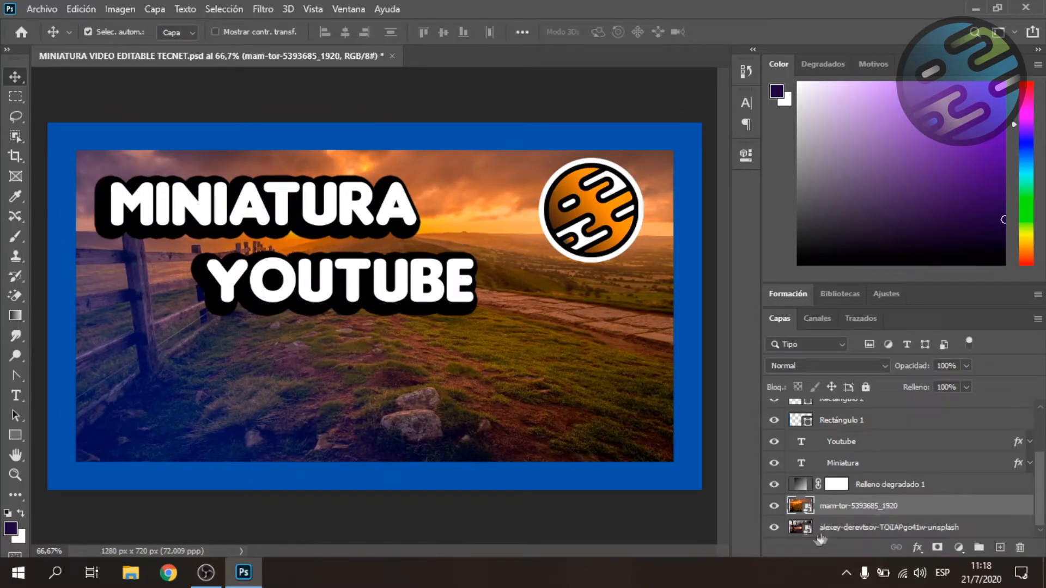
pyautogui.click(827, 527)
pyautogui.press('Delete')
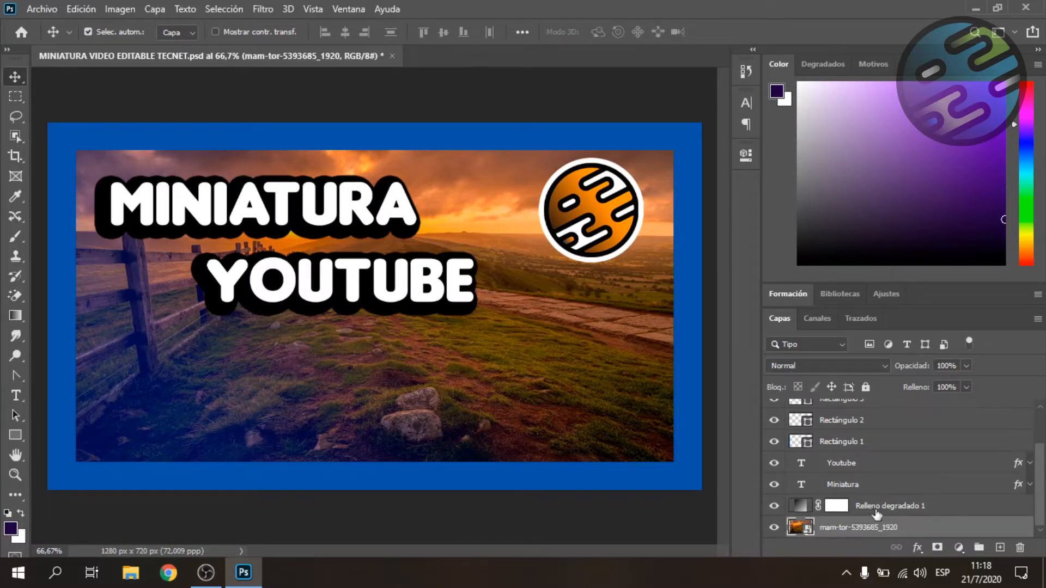
# Step: Recolor the blue stop of the Relleno degradado 1 gradient to yellow-green c7e500
pyautogui.moveTo(802, 508); pyautogui.dragTo(157, 402)
pyautogui.moveTo(185, 437); pyautogui.dragTo(802, 511)
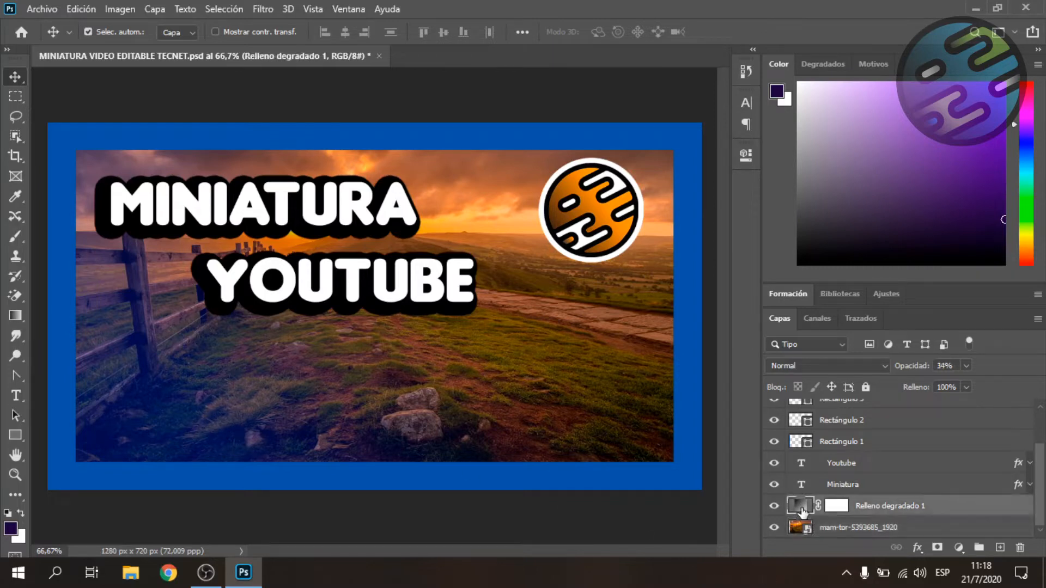
pyautogui.doubleClick(802, 510)
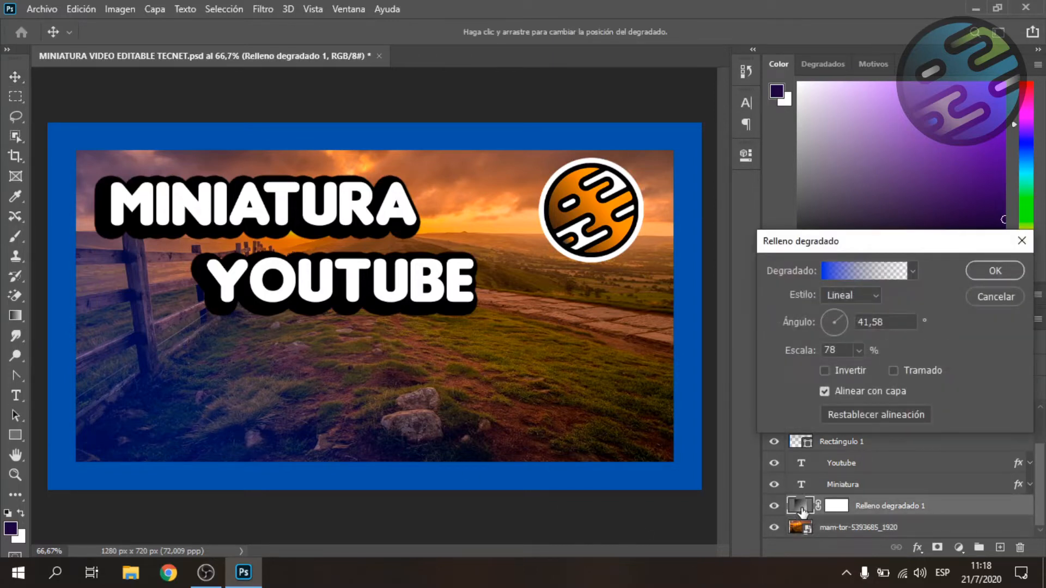
pyautogui.click(825, 273)
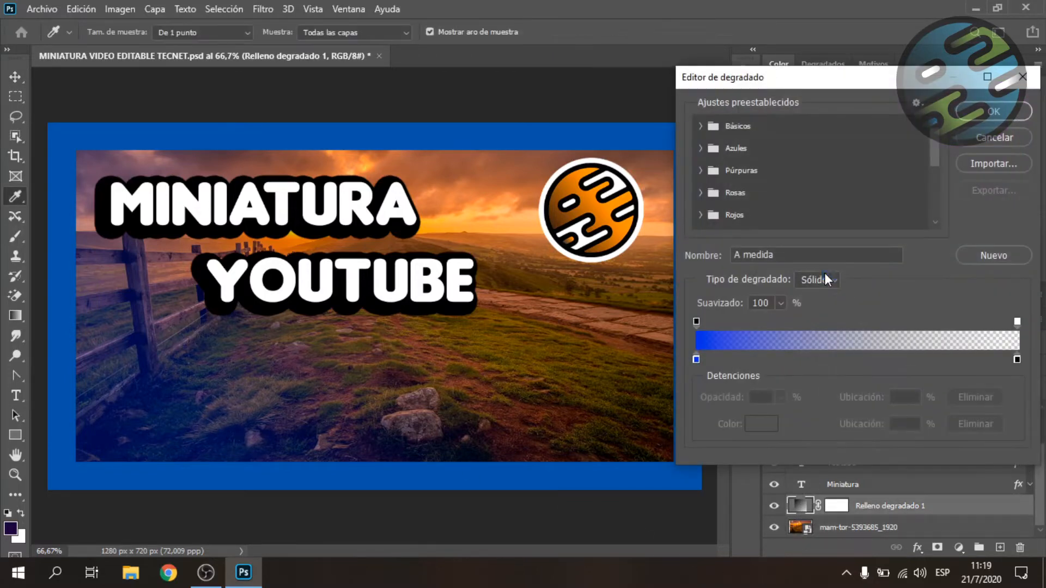
pyautogui.click(696, 360)
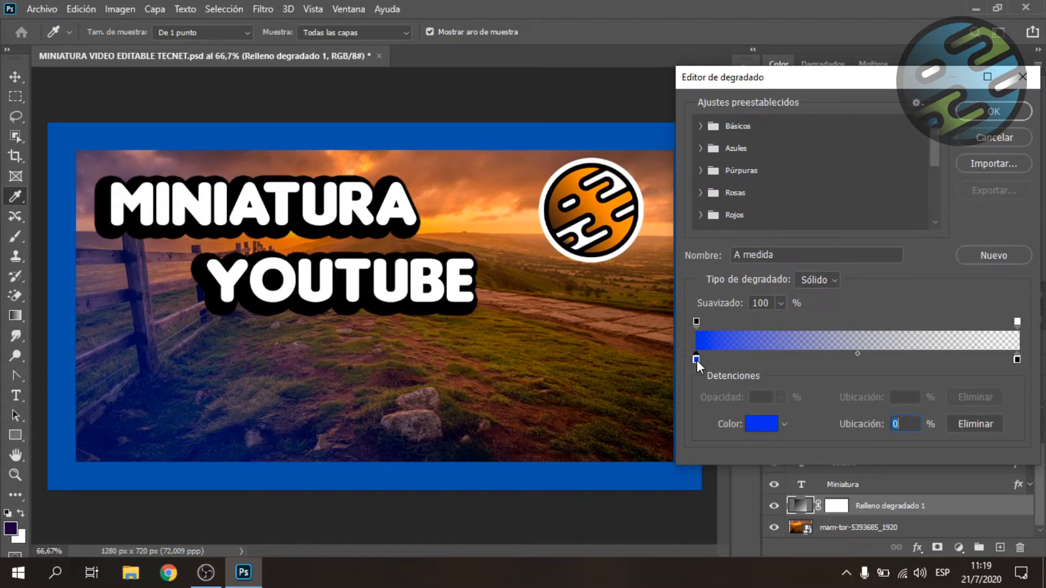
pyautogui.click(765, 425)
pyautogui.moveTo(828, 357); pyautogui.dragTo(836, 450)
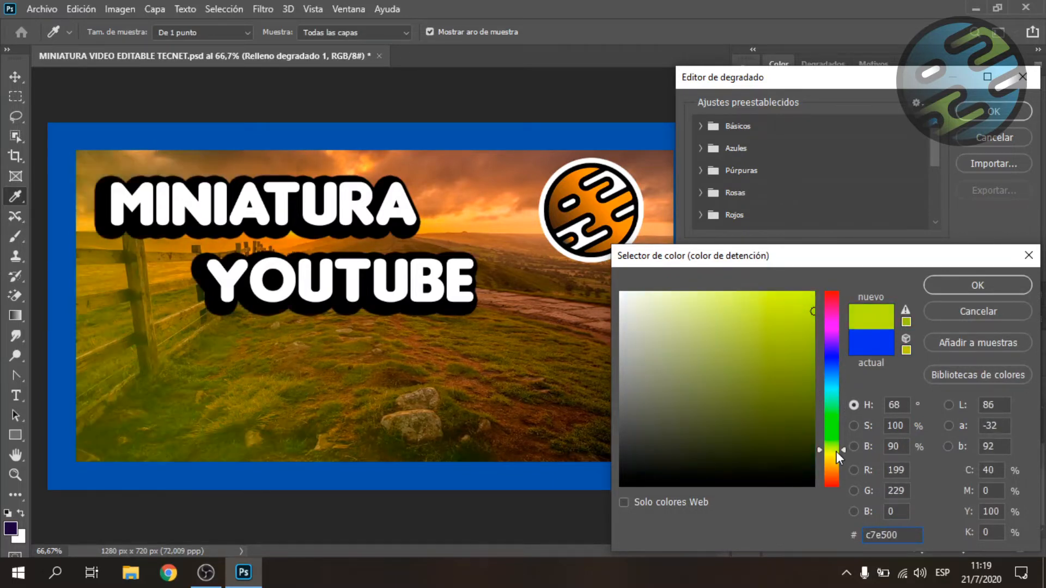
pyautogui.click(1003, 286)
pyautogui.click(1009, 117)
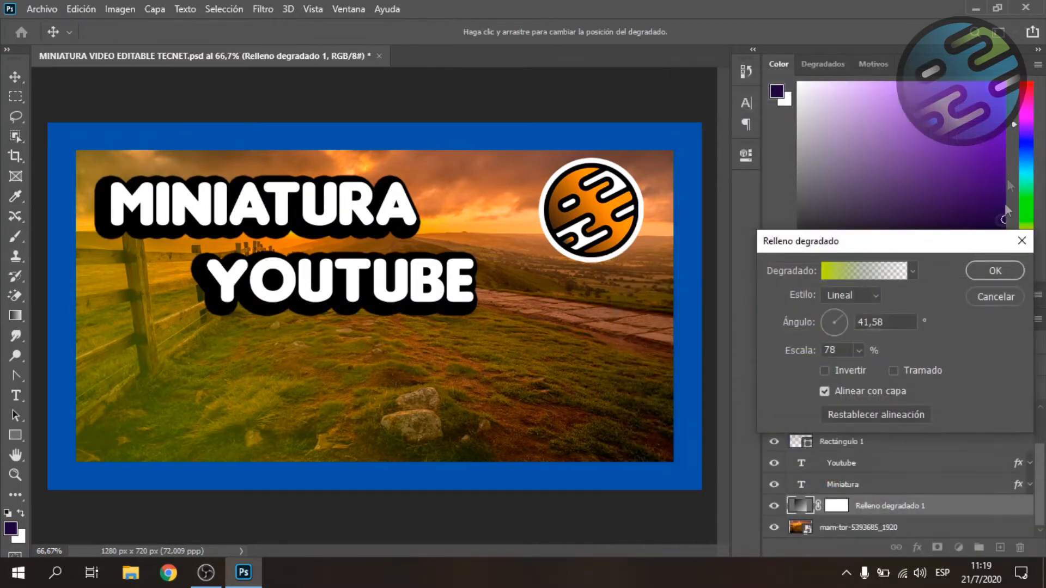
pyautogui.click(991, 271)
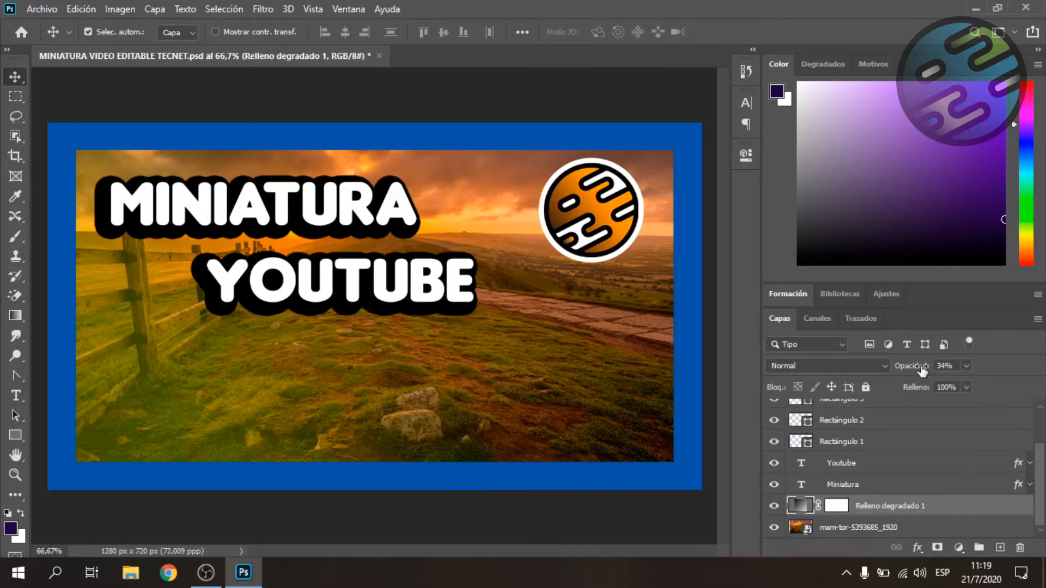
# Step: Set the gradient fill layer's opacity to 49% and its gradient angle to 59,47°
pyautogui.moveTo(922, 371); pyautogui.dragTo(972, 385)
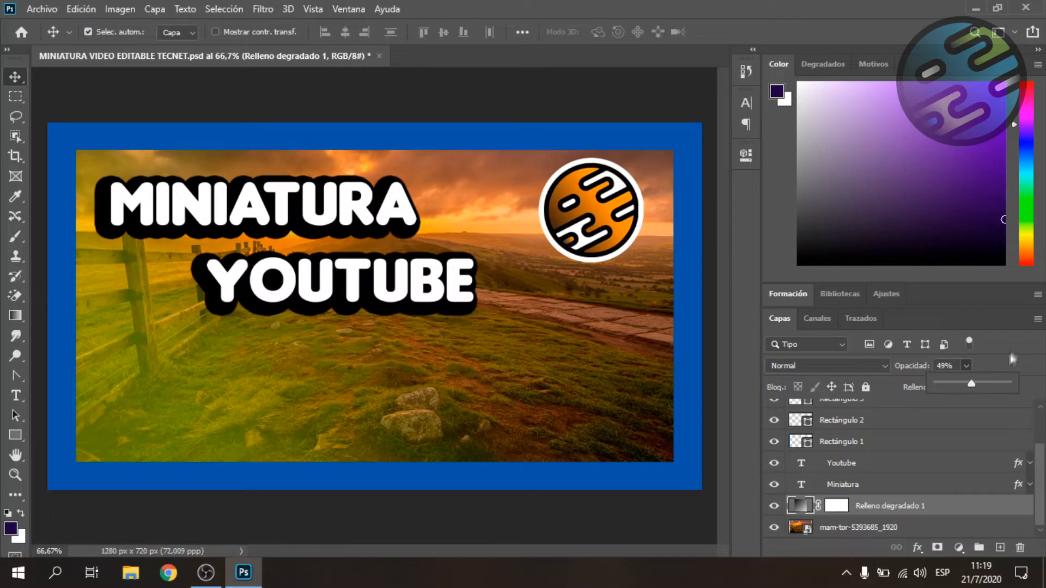
pyautogui.doubleClick(801, 506)
pyautogui.moveTo(842, 325)
pyautogui.mouseDown()
pyautogui.moveTo(822, 327)
pyautogui.moveTo(828, 315)
pyautogui.mouseUp()
pyautogui.click(846, 320)
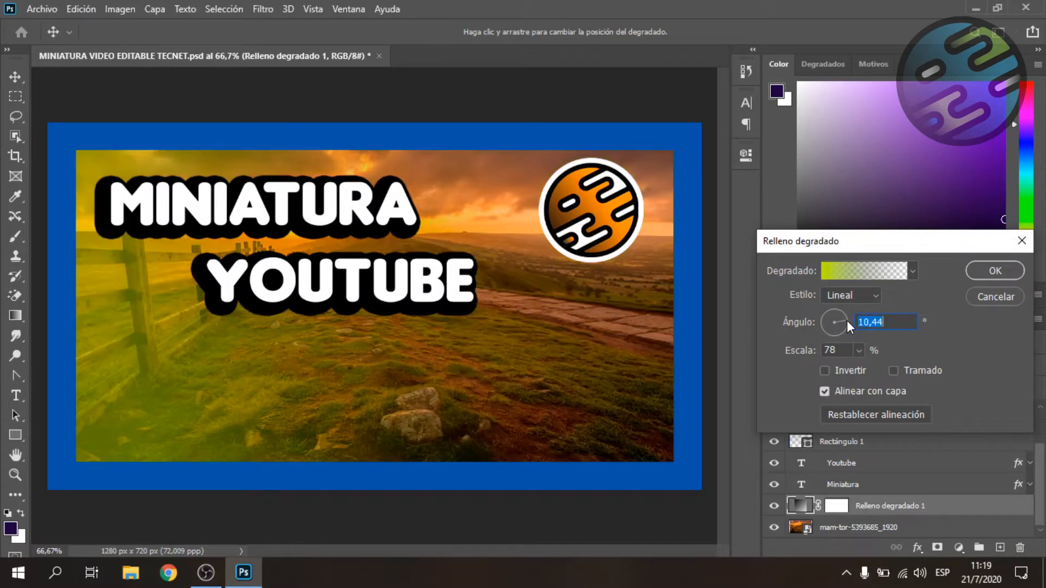
pyautogui.click(838, 317)
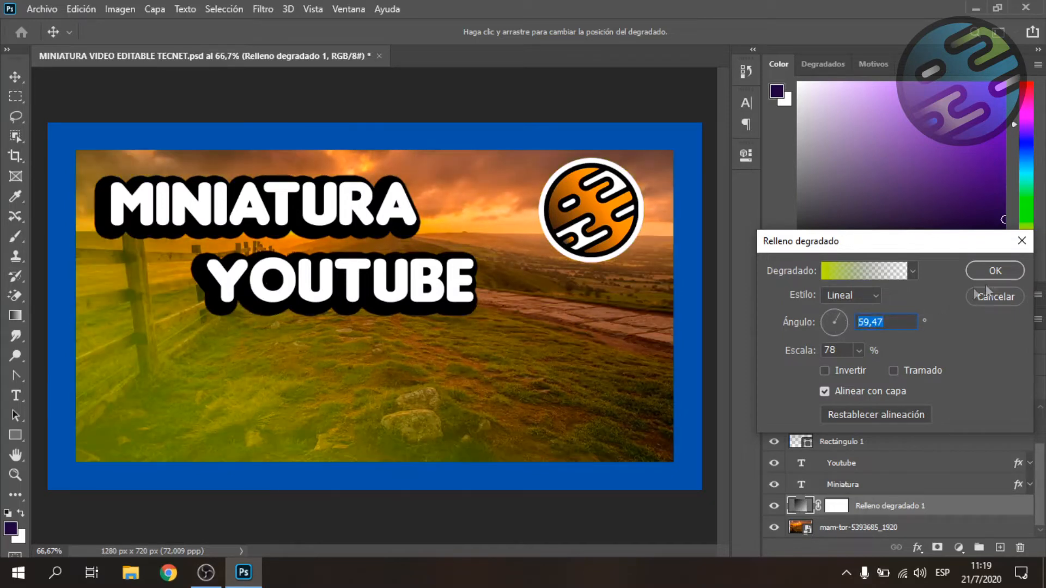
pyautogui.click(996, 272)
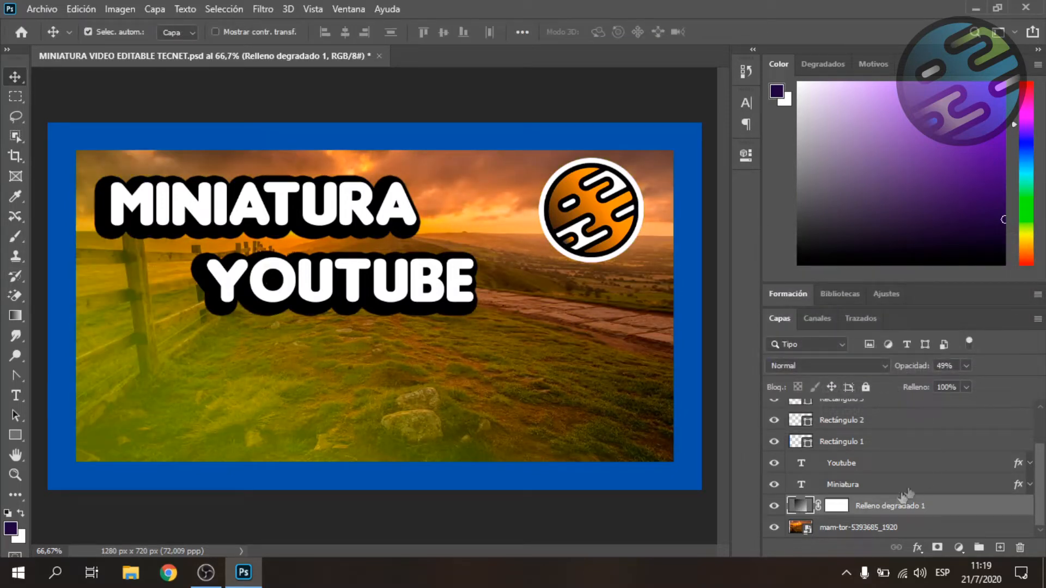
# Step: Replace the wording of the Miniatura title text with "Muestra"
pyautogui.click(851, 488)
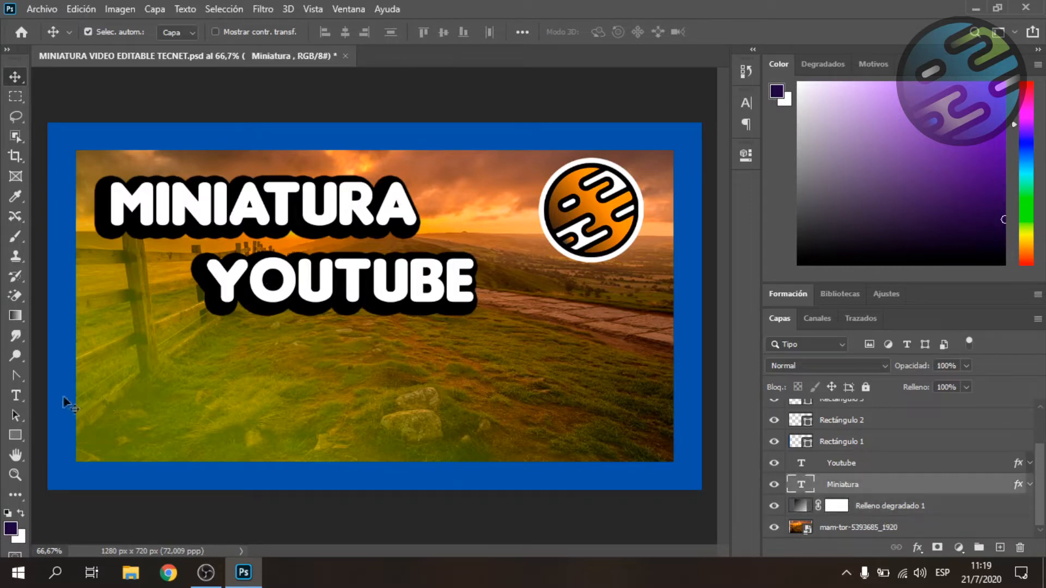
pyautogui.click(21, 392)
pyautogui.moveTo(405, 204); pyautogui.dragTo(125, 221)
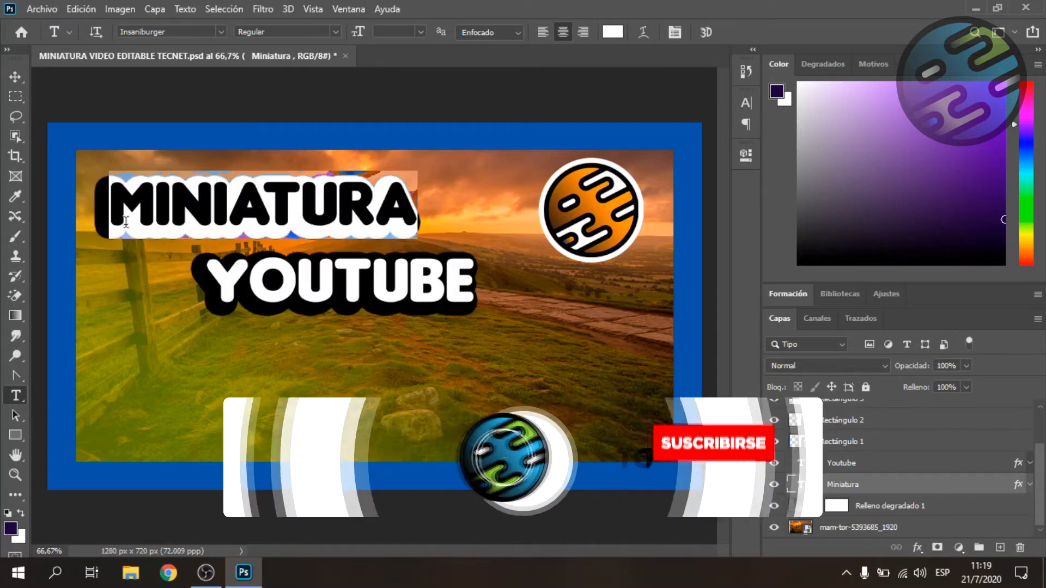
pyautogui.write('M')
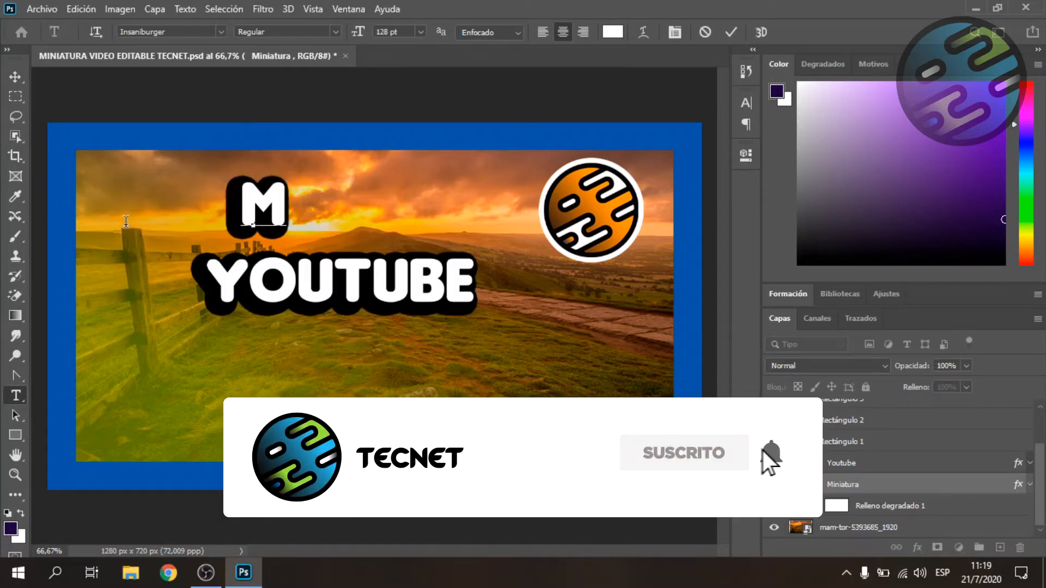
pyautogui.write('UESTRA')
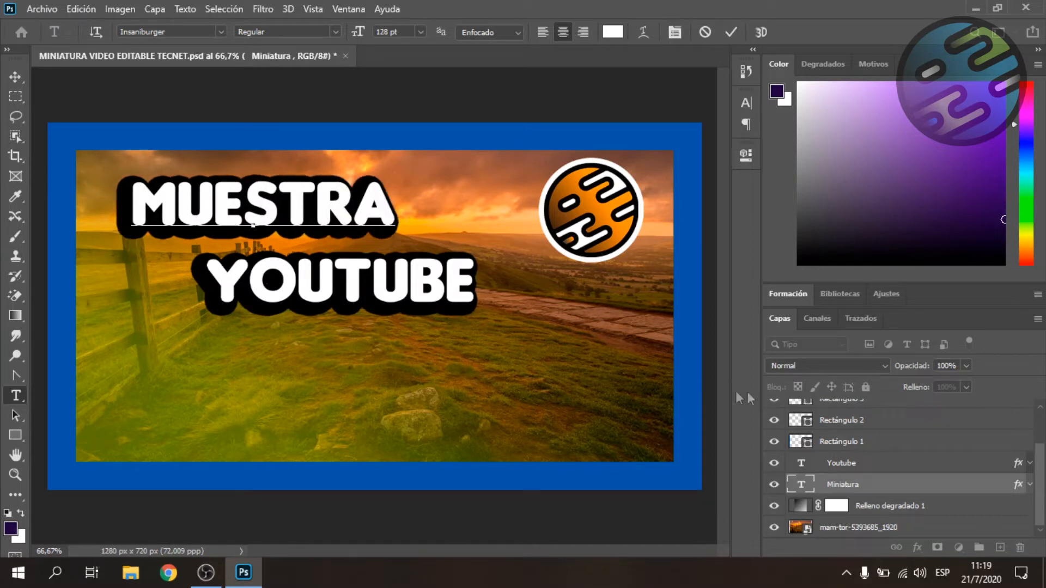
pyautogui.click(855, 463)
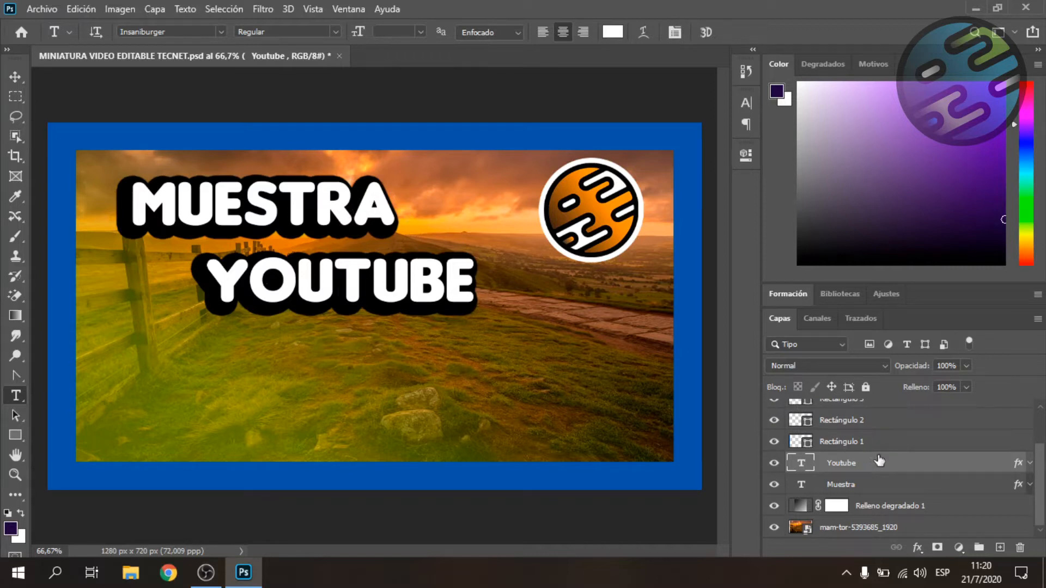
# Step: Scale the frame strip Rectángulo 1 to 95% and shift it so its inner edge meets the photo
pyautogui.scroll(1, 883, 461)
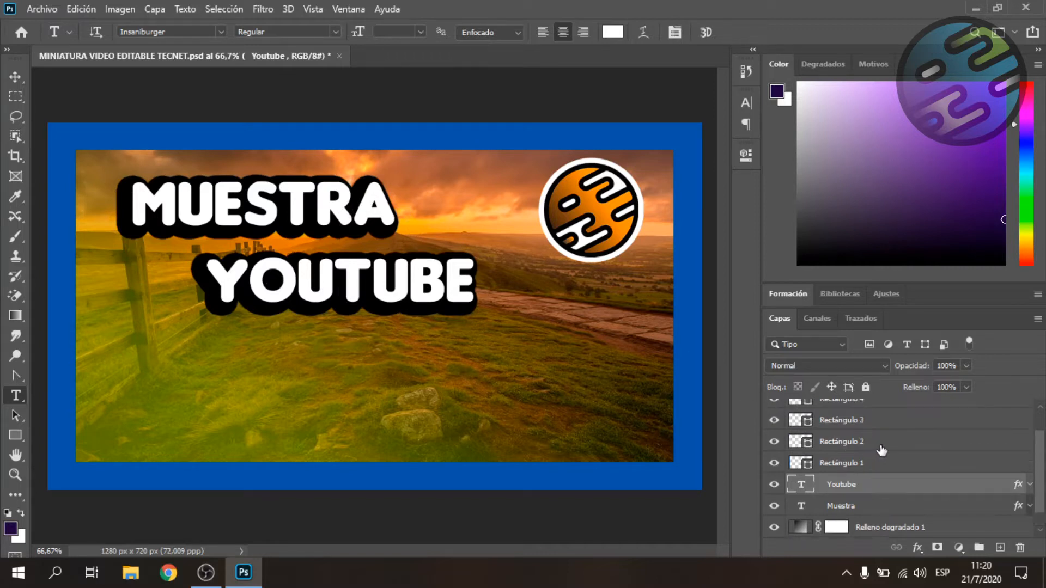
pyautogui.click(797, 466)
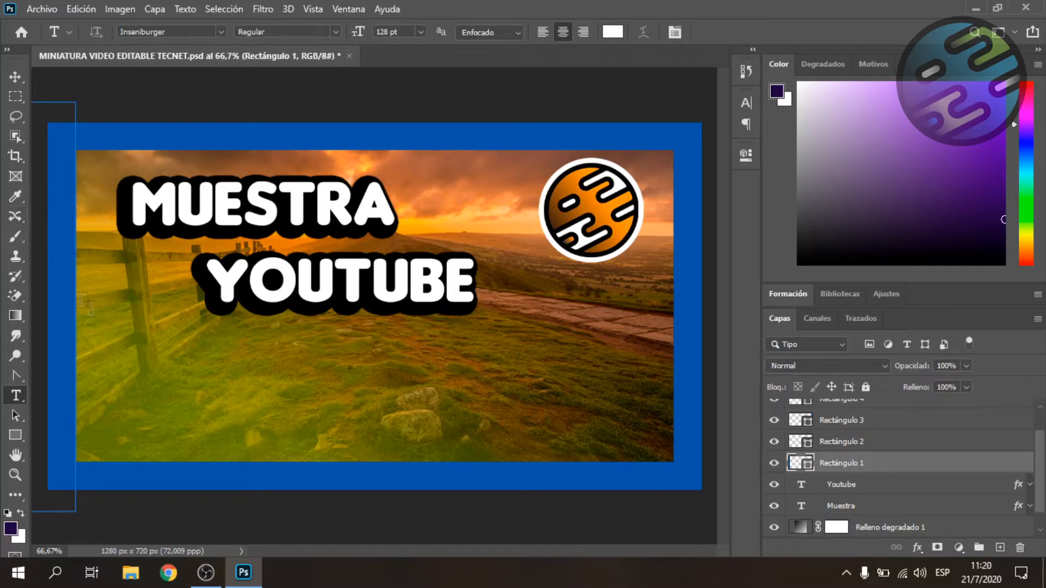
pyautogui.scroll(-1, 65, 291)
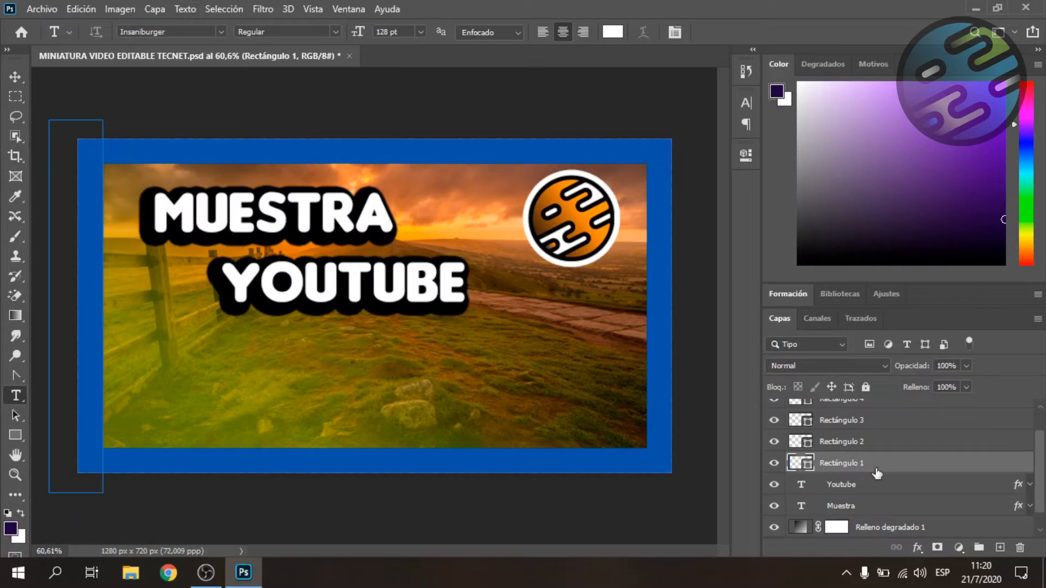
pyautogui.hotkey('ctrl', 't')
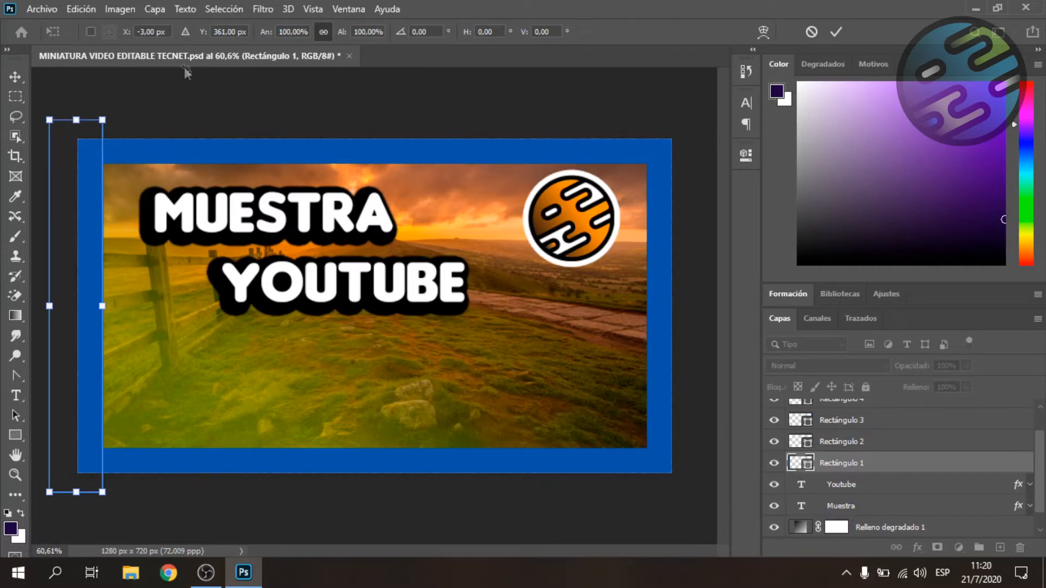
pyautogui.moveTo(207, 36); pyautogui.dragTo(256, 36)
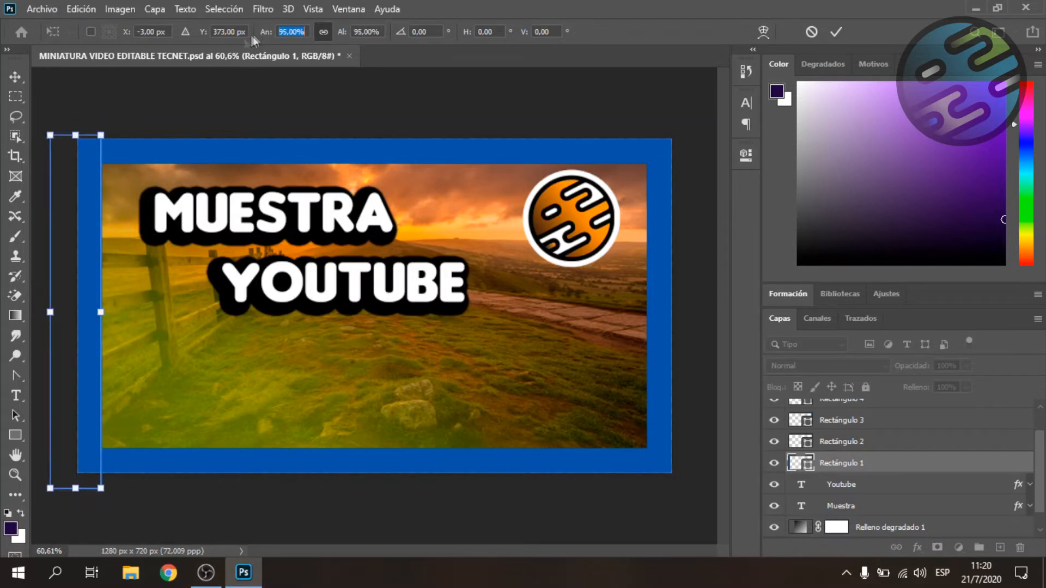
pyautogui.moveTo(127, 36); pyautogui.dragTo(115, 38)
pyautogui.moveTo(109, 41); pyautogui.dragTo(131, 41)
pyautogui.click(836, 31)
pyautogui.press('t')
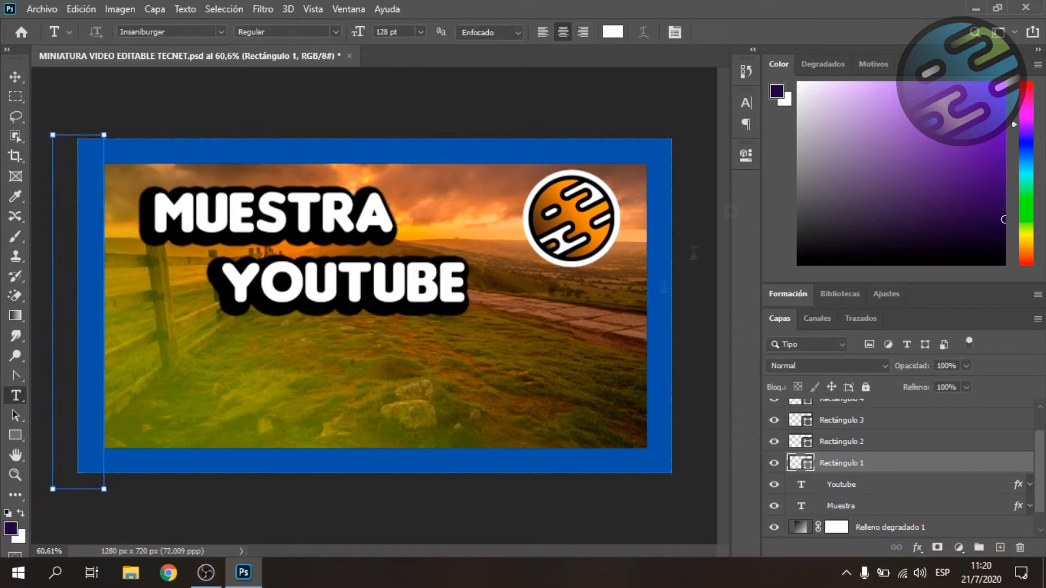
# Step: Move the frame strip Rectángulo 2 to X 620,50 px and nudge it slightly vertically
pyautogui.click(908, 447)
pyautogui.hotkey('ctrl', 't')
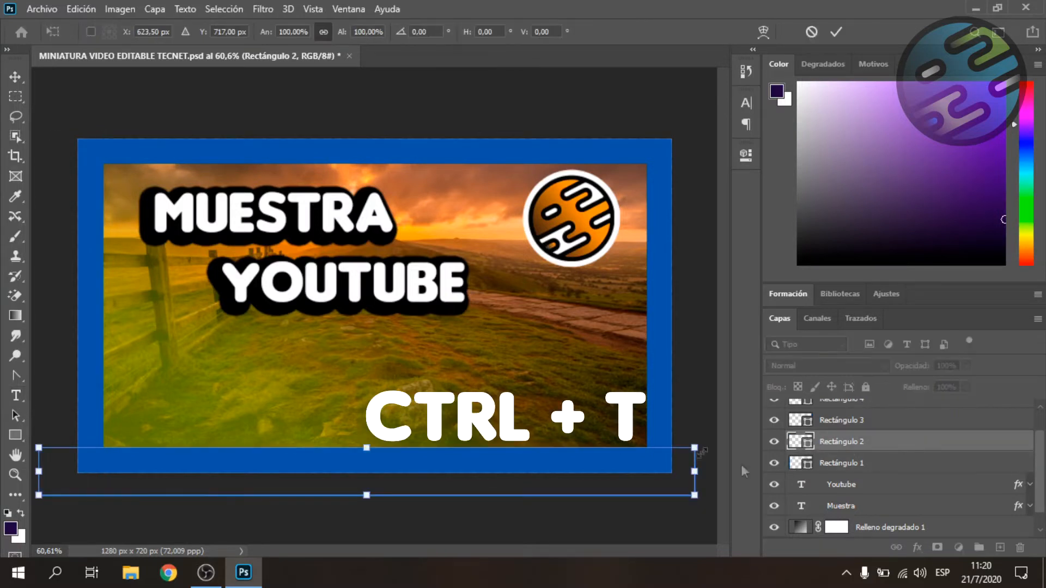
pyautogui.moveTo(126, 37); pyautogui.dragTo(122, 37)
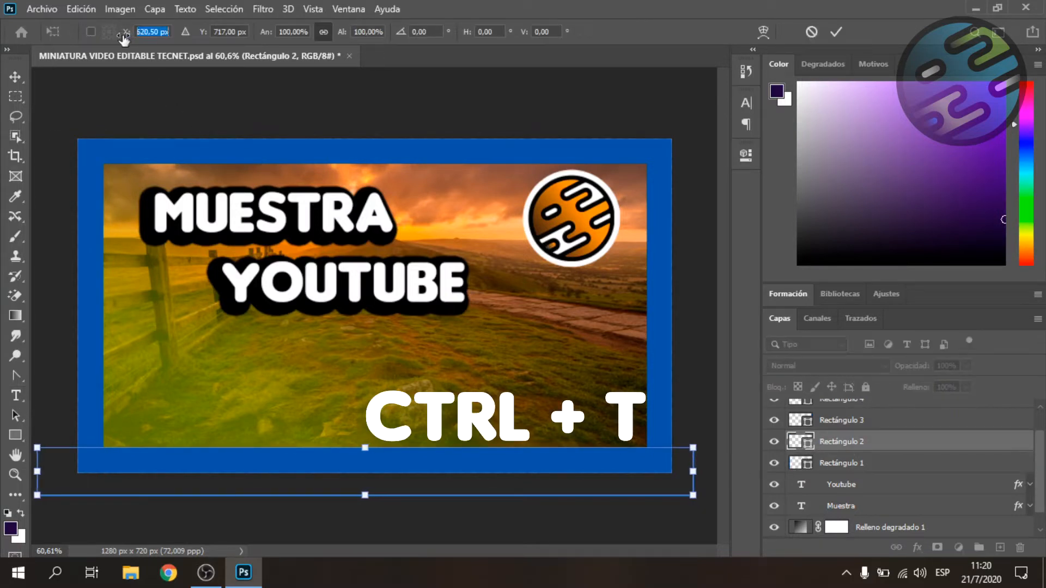
pyautogui.moveTo(205, 36); pyautogui.dragTo(204, 36)
pyautogui.click(836, 32)
# Step: Nudge the frame strip Rectángulo 3 slightly sideways along the photo's edge
pyautogui.click(842, 424)
pyautogui.hotkey('ctrl', 't')
pyautogui.moveTo(128, 36); pyautogui.dragTo(131, 36)
pyautogui.click(836, 32)
# Step: Recolor the frame strip Rectángulo 1 to orange f7aa04 and copy its hex code
pyautogui.scroll(2, 909, 429)
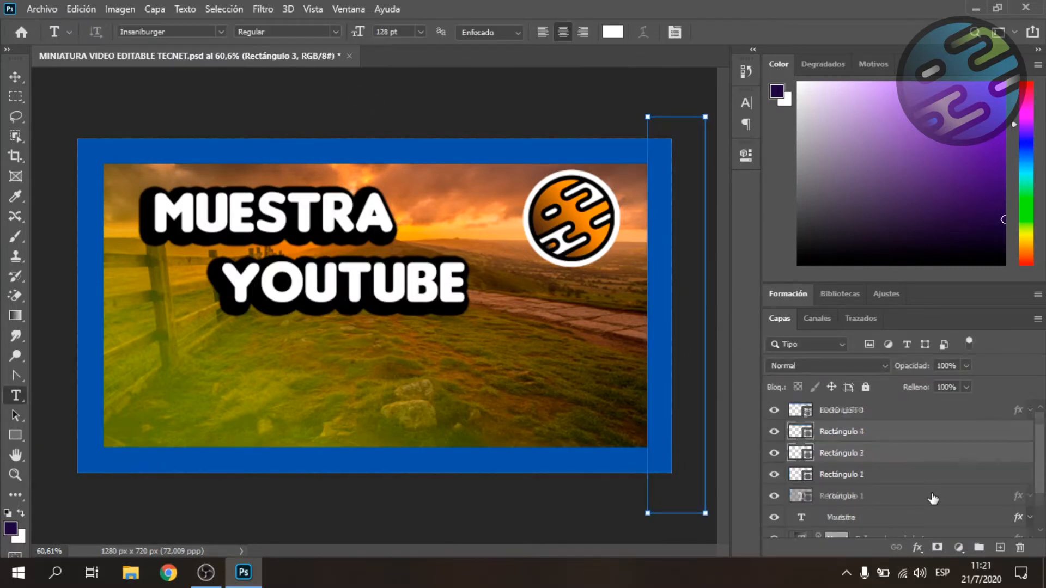
pyautogui.click(842, 496)
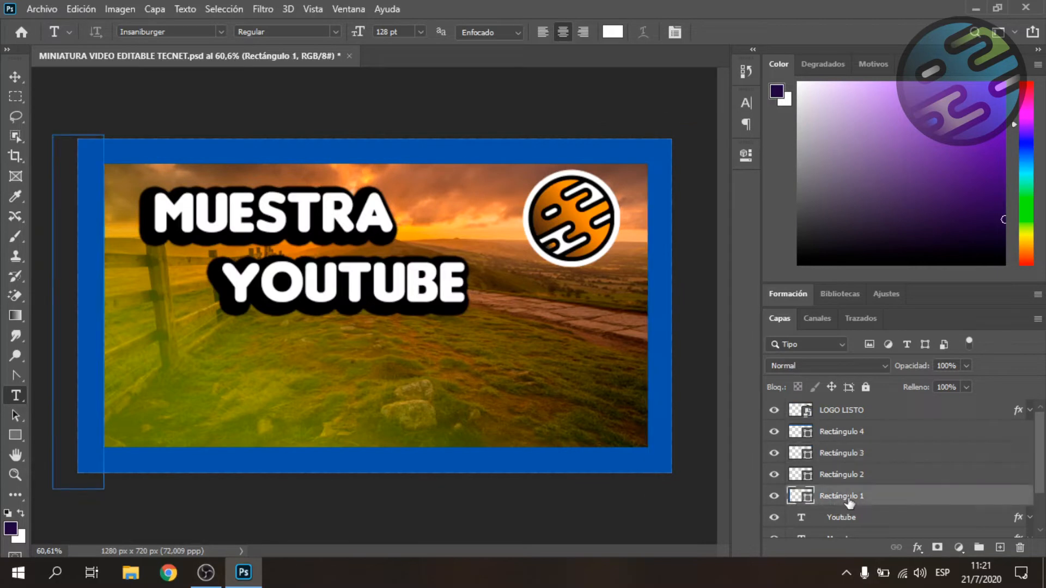
pyautogui.doubleClick(799, 497)
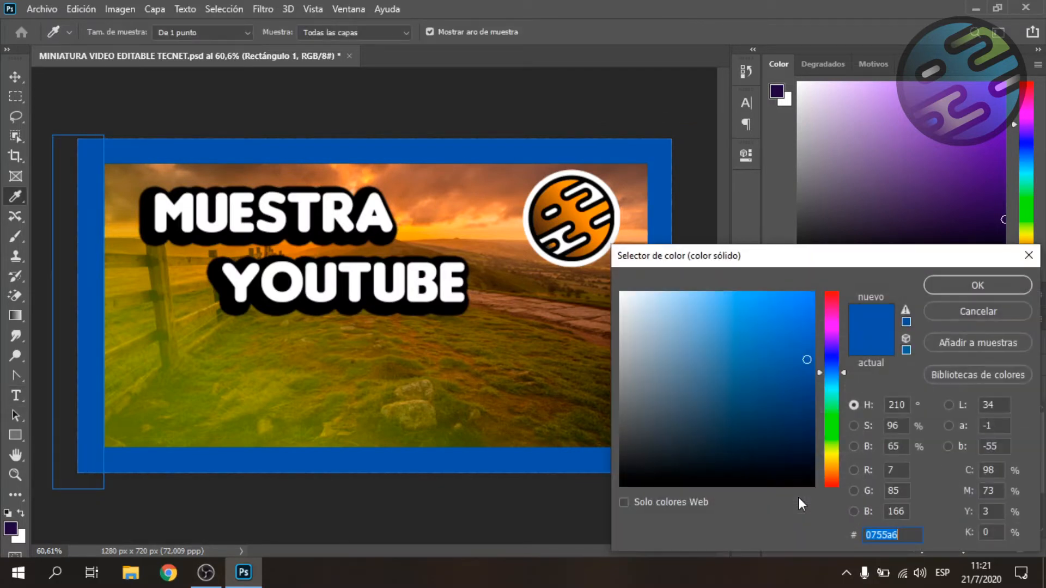
pyautogui.moveTo(837, 357); pyautogui.dragTo(832, 469)
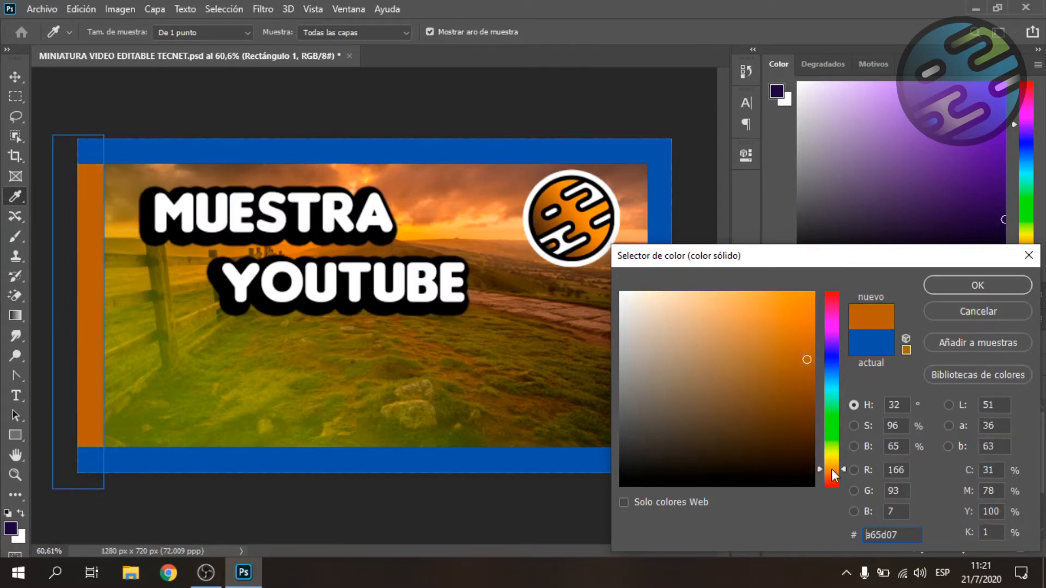
pyautogui.moveTo(816, 319); pyautogui.dragTo(811, 297)
pyautogui.moveTo(831, 371); pyautogui.dragTo(831, 464)
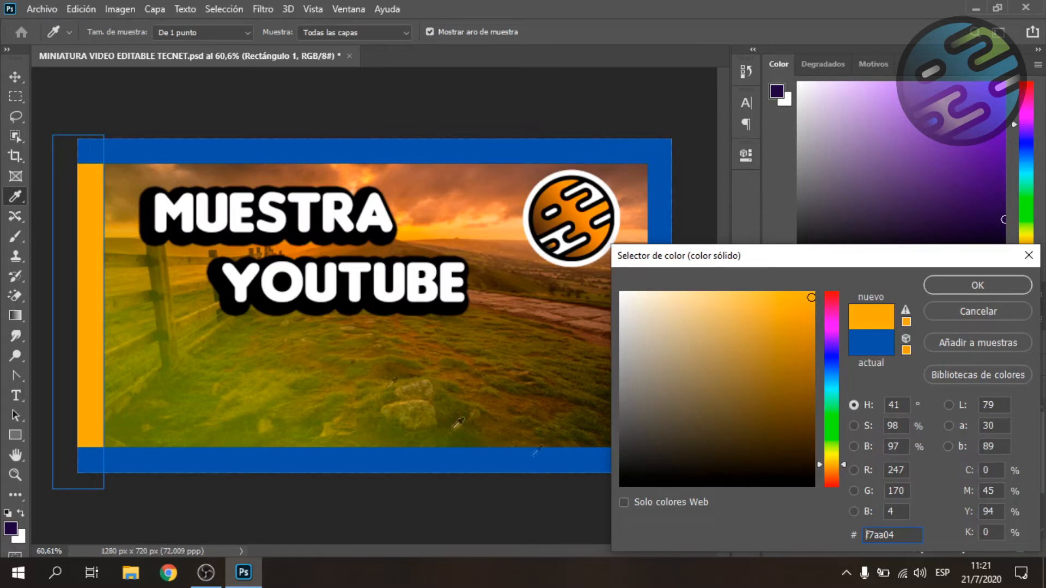
pyautogui.moveTo(902, 539); pyautogui.dragTo(688, 534)
pyautogui.hotkey('ctrl', 'c')
pyautogui.click(978, 285)
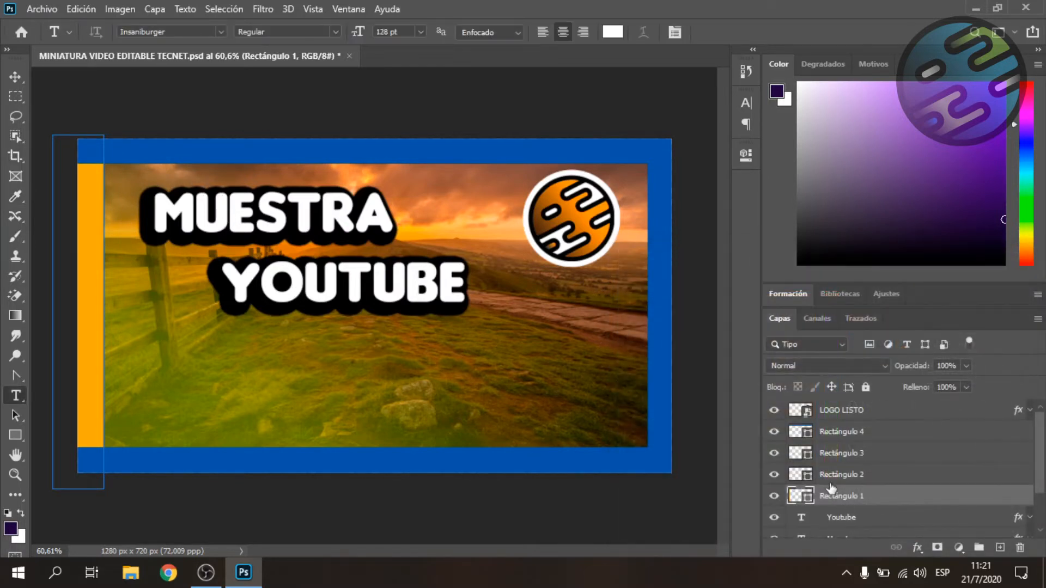
# Step: Apply the copied orange f7aa04 to the remaining frame strips Rectángulo 2, Rectángulo 3 and Rectángulo 4
pyautogui.doubleClick(797, 475)
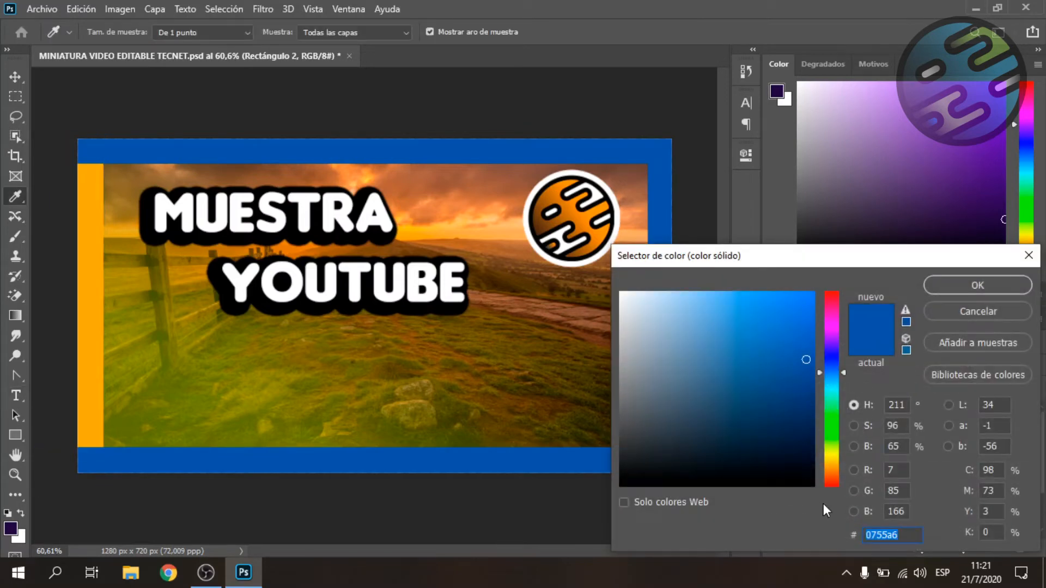
pyautogui.hotkey('ctrl', 'v')
pyautogui.click(964, 283)
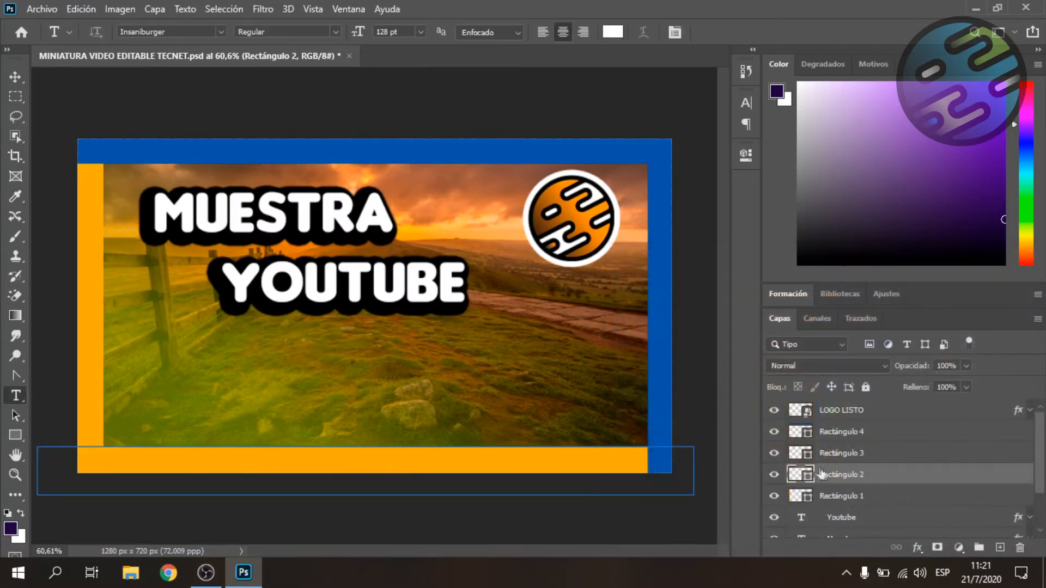
pyautogui.doubleClick(798, 454)
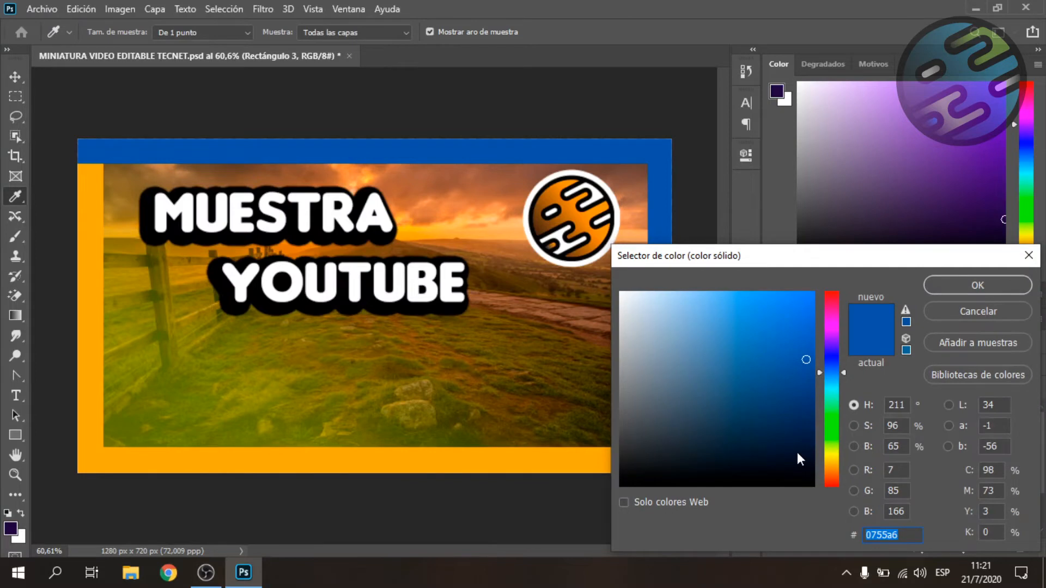
pyautogui.hotkey('ctrl', 'v')
pyautogui.click(981, 285)
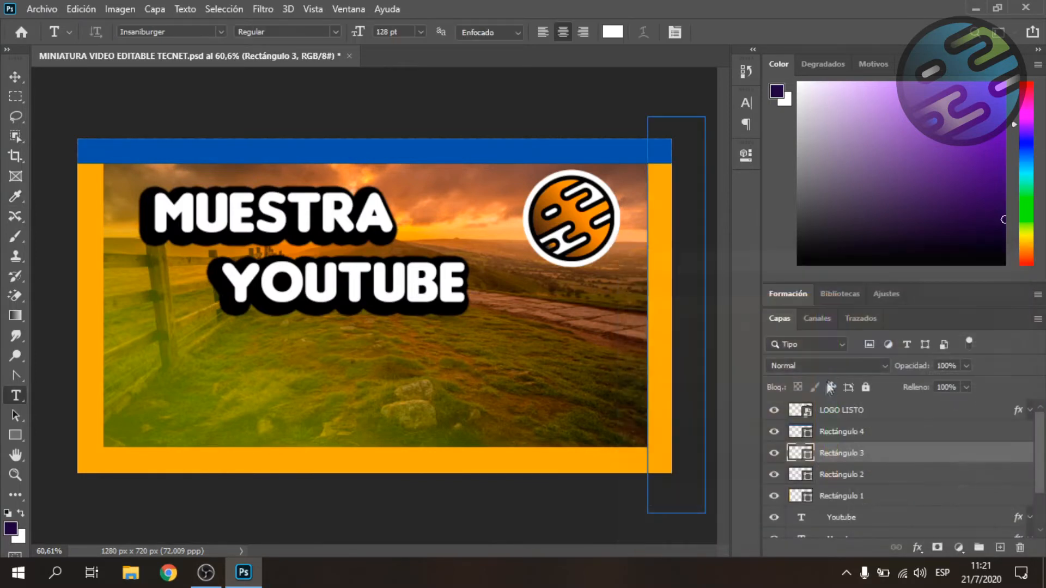
pyautogui.doubleClick(796, 434)
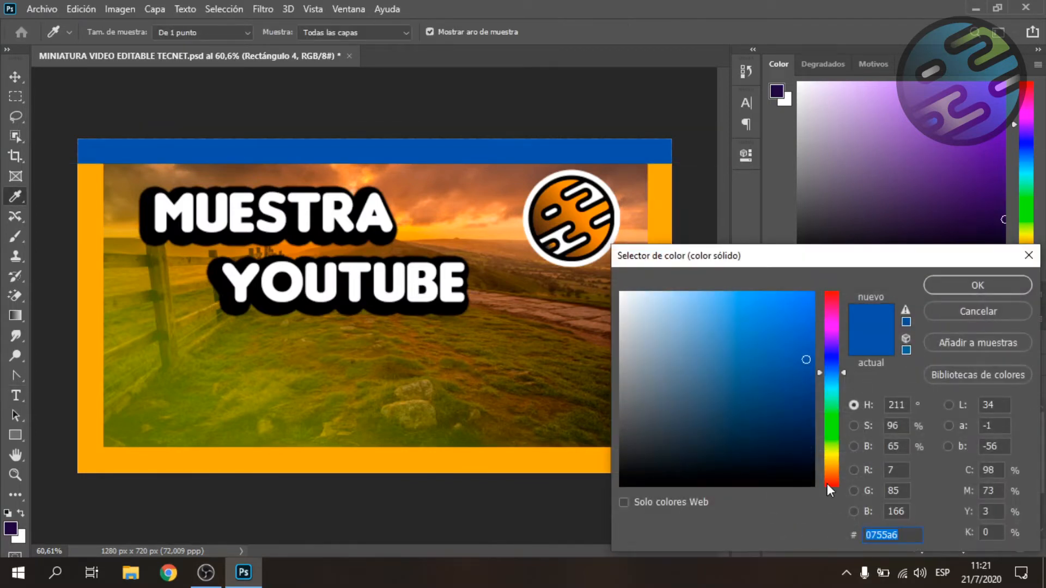
pyautogui.hotkey('ctrl', 'v')
pyautogui.click(975, 284)
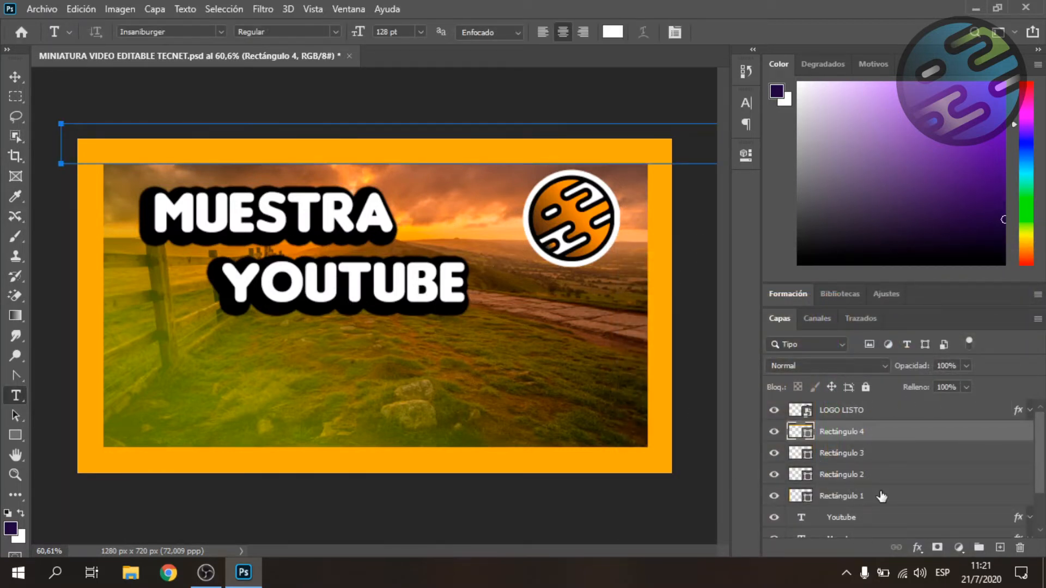
# Step: Delete the LOGO LISTO layer with the orange logo from the thumbnail
pyautogui.click(832, 415)
pyautogui.click(774, 411)
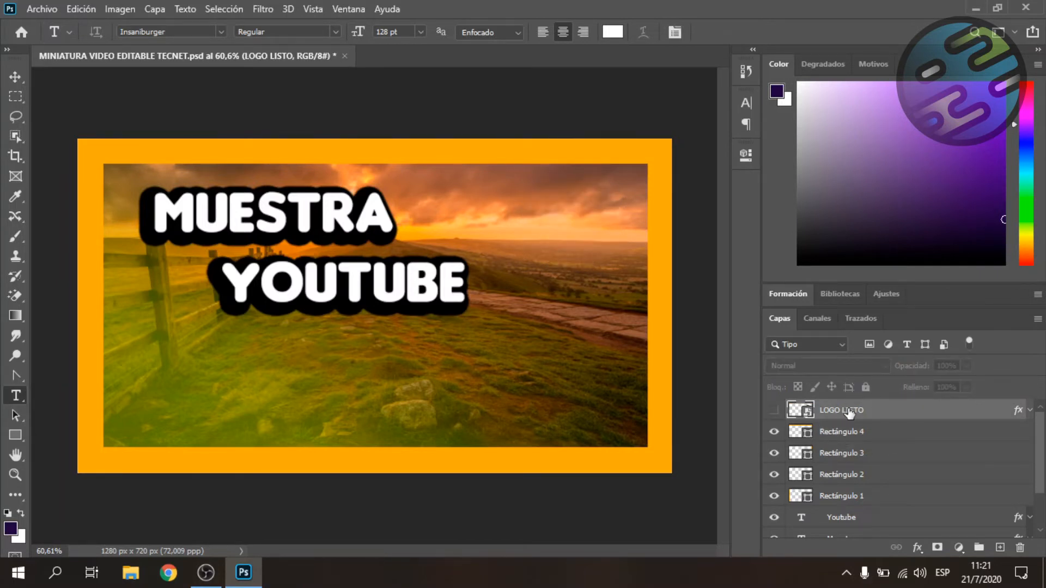
pyautogui.press('Delete')
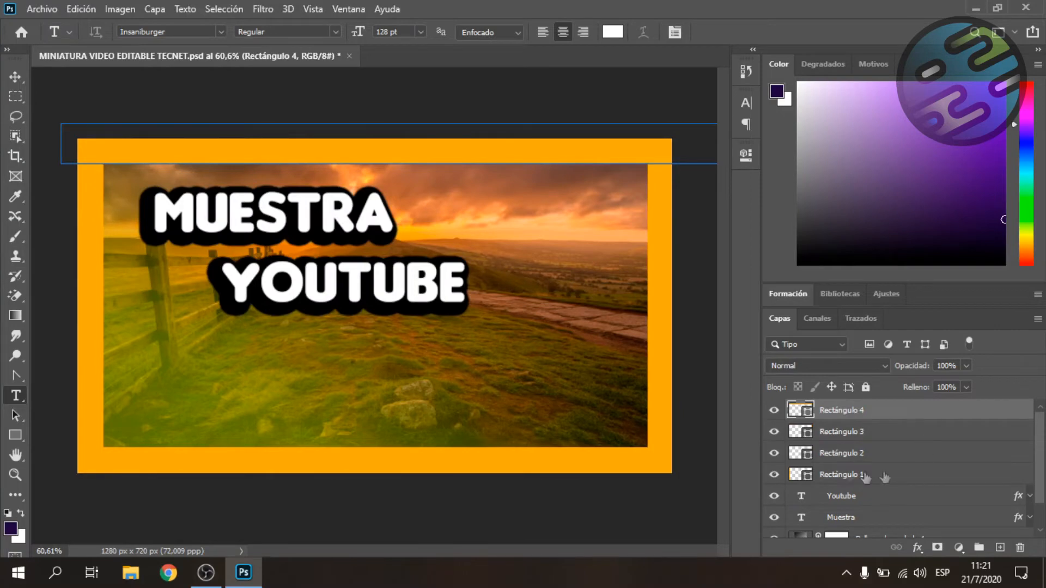
# Step: Place the LOGO TECNET VERDE CON AZUL image from the Recursos Diseño YT folder as an embedded element above the landscape photo
pyautogui.scroll(-2, 909, 483)
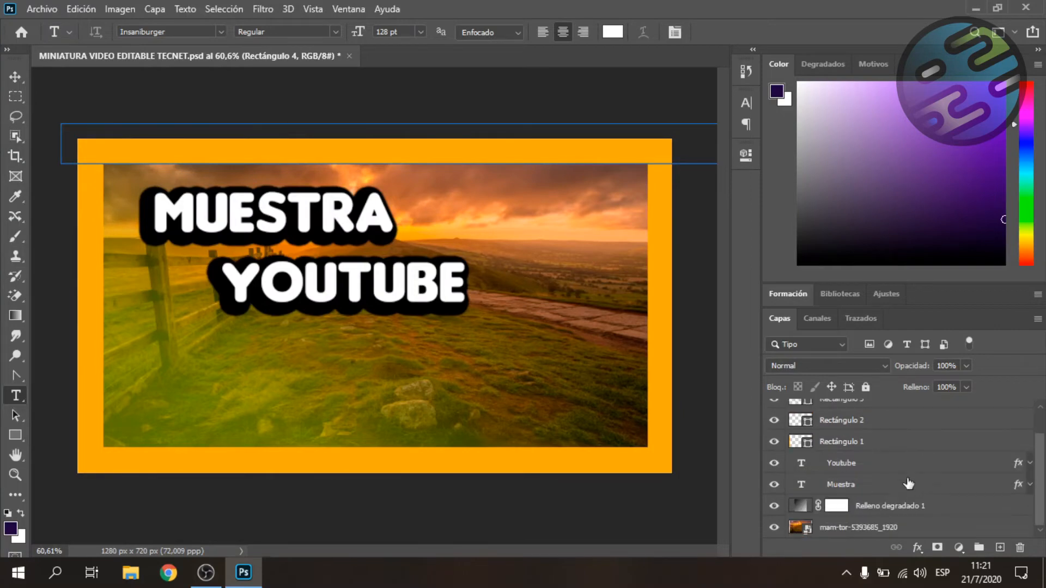
pyautogui.click(846, 531)
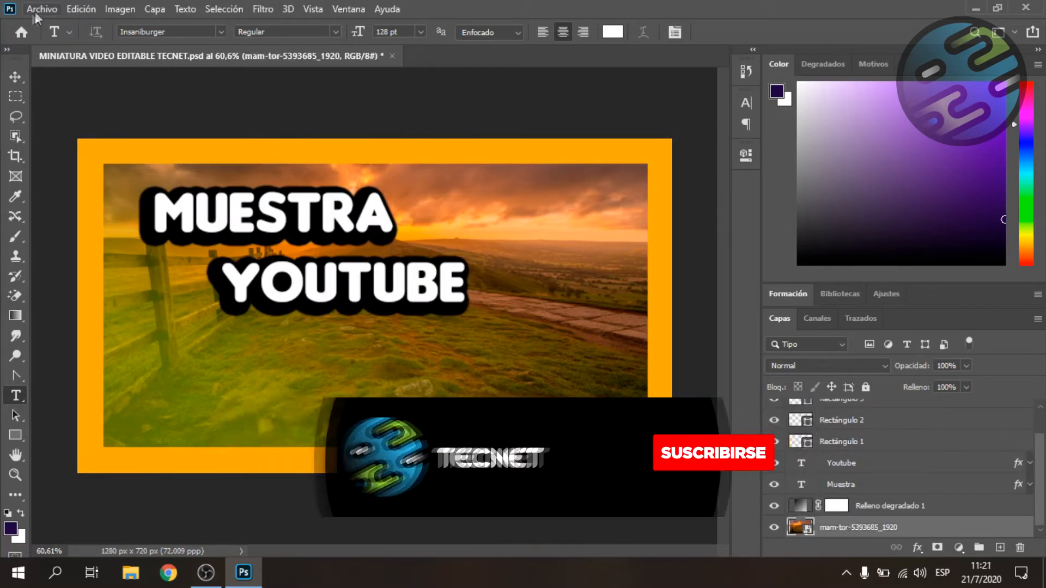
pyautogui.click(40, 12)
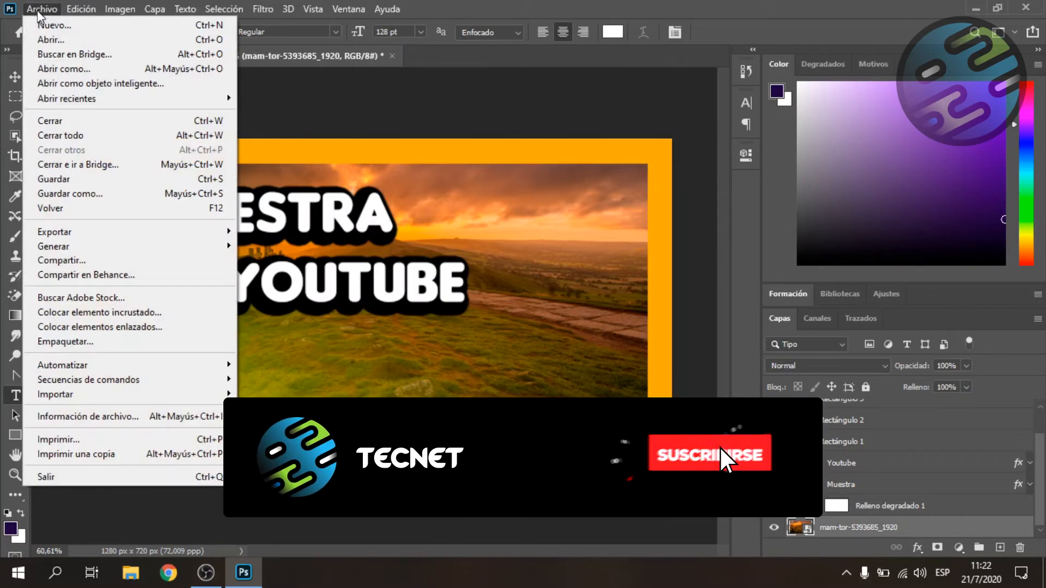
pyautogui.click(76, 314)
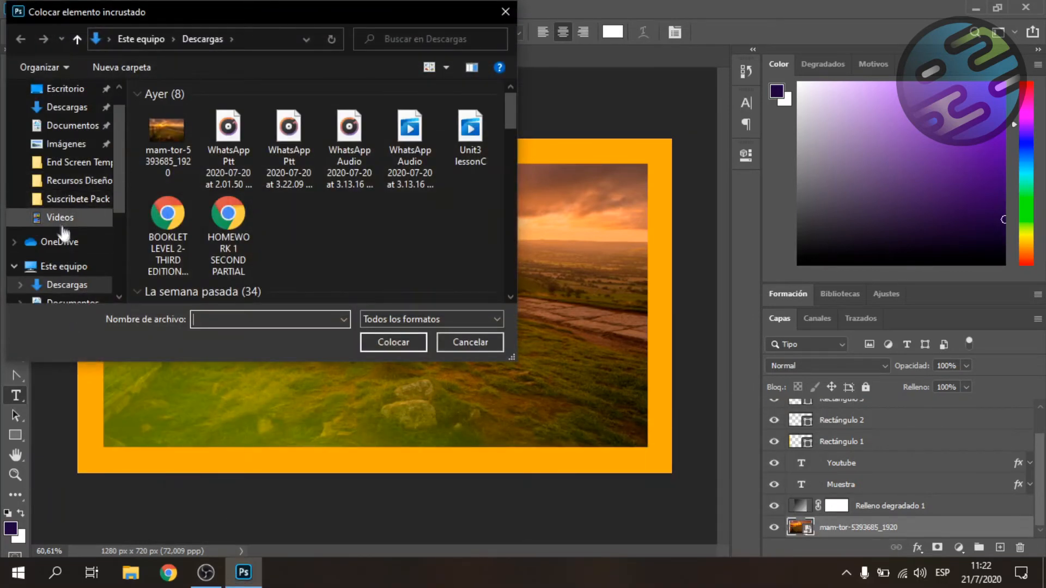
pyautogui.click(71, 183)
pyautogui.click(361, 131)
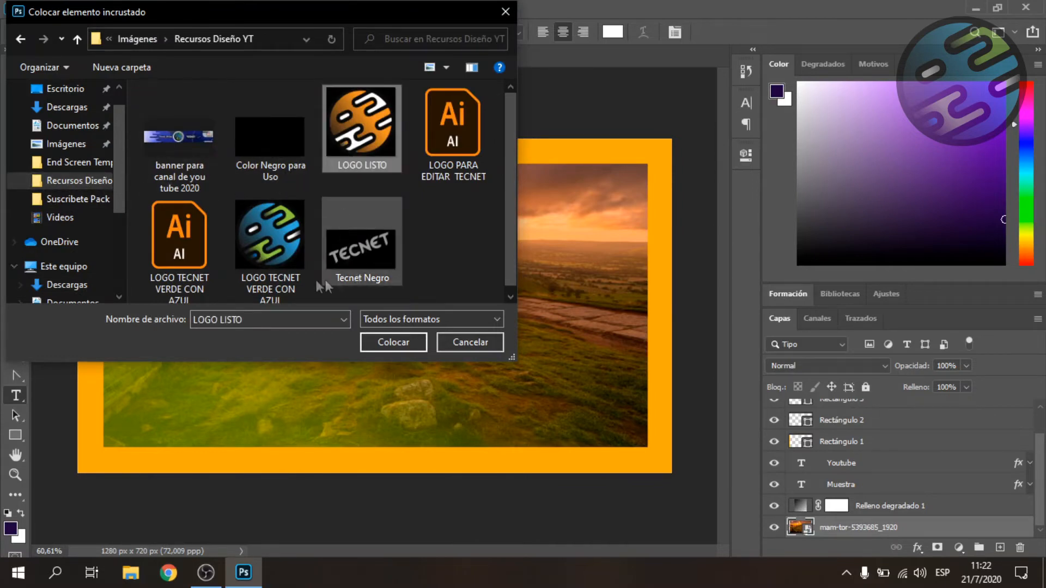
pyautogui.click(287, 275)
pyautogui.click(395, 341)
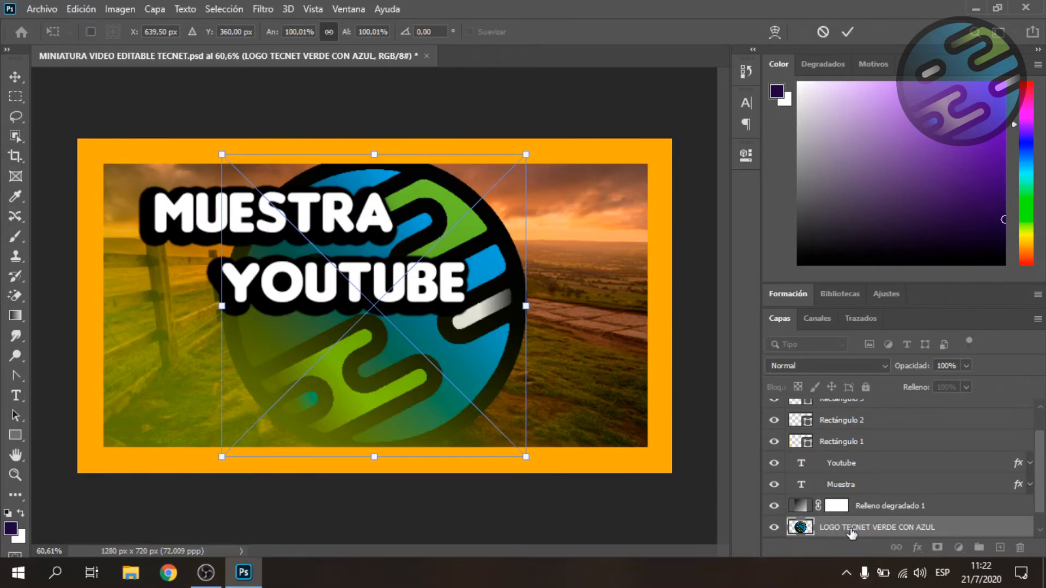
pyautogui.press('Return')
# Step: Bring the LOGO TECNET VERDE CON AZUL layer above all others, scale it to about 26.8%, and place it in the photo's upper-right corner
pyautogui.moveTo(857, 531); pyautogui.dragTo(849, 401)
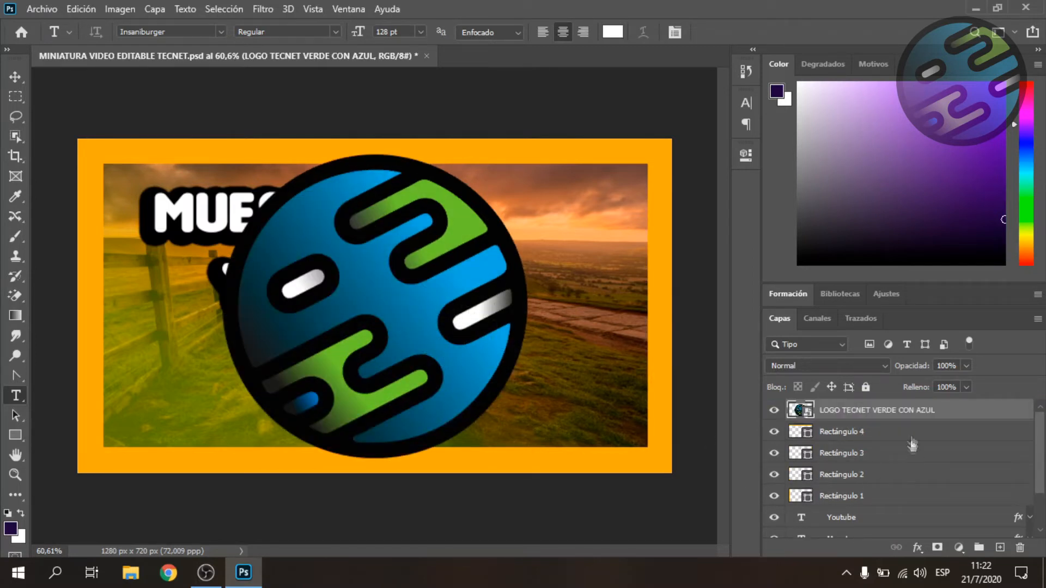
pyautogui.hotkey('ctrl', 't')
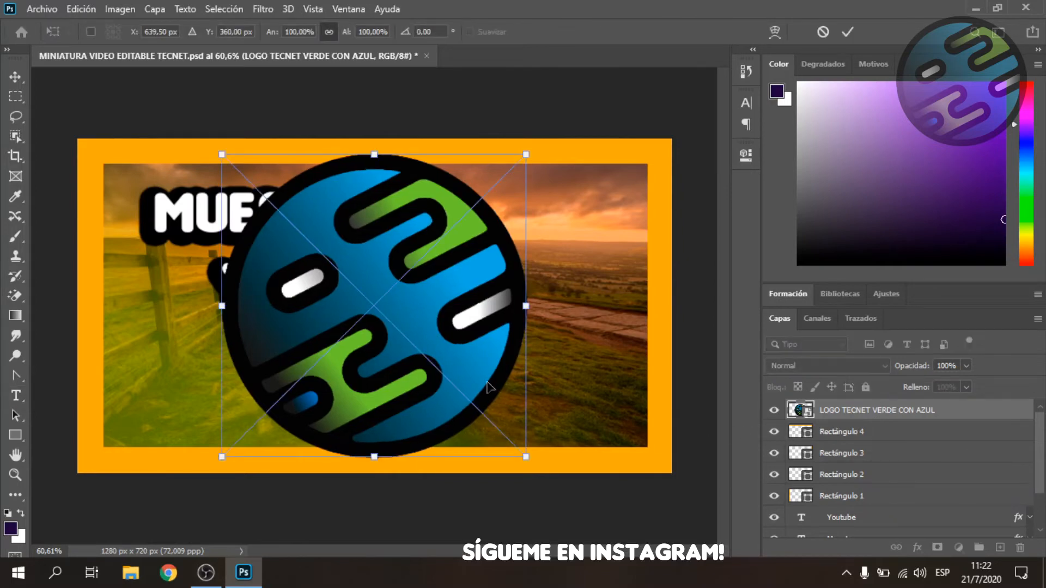
pyautogui.moveTo(527, 458); pyautogui.dragTo(587, 247)
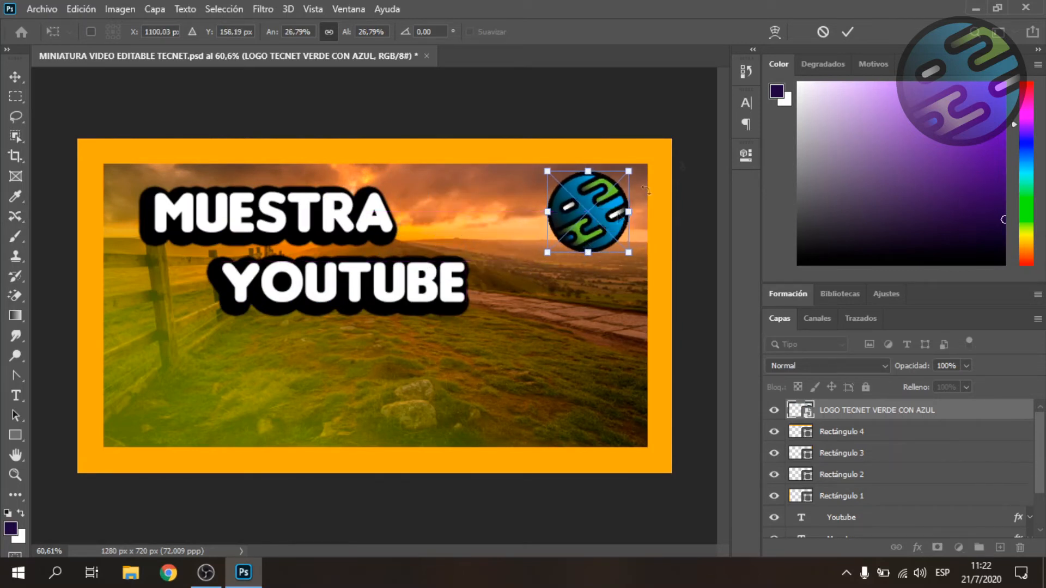
pyautogui.click(850, 32)
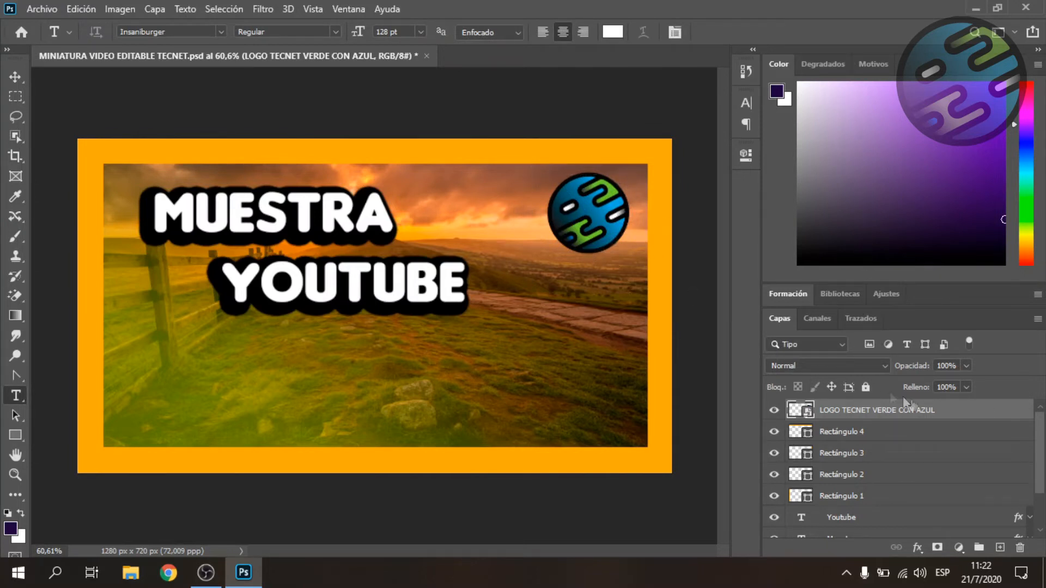
# Step: Enable the Sombra paralela and Resplandor exterior layer effects on the LOGO TECNET VERDE CON AZUL layer
pyautogui.doubleClick(1002, 419)
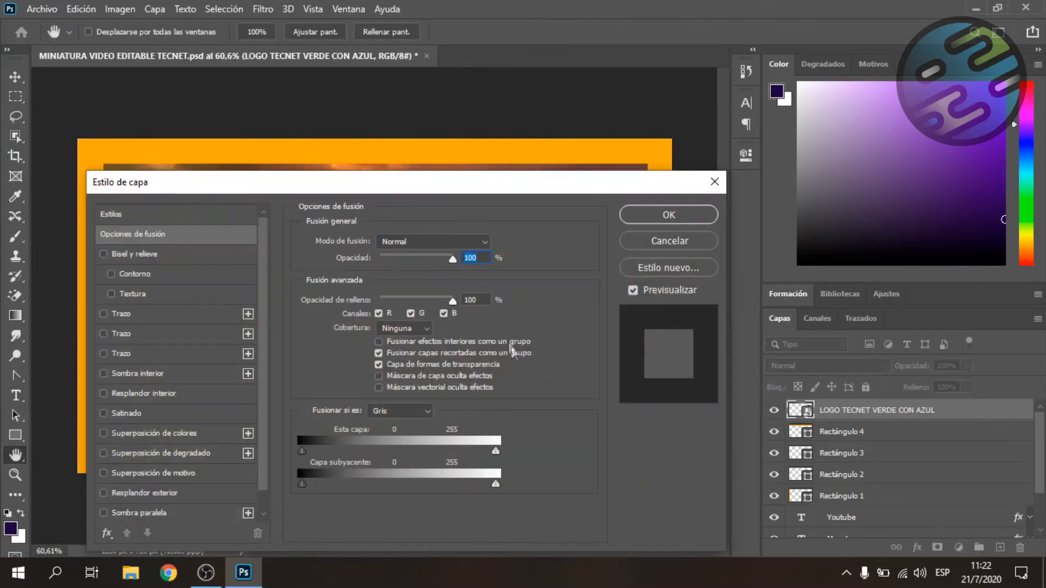
pyautogui.moveTo(392, 188); pyautogui.dragTo(734, 212)
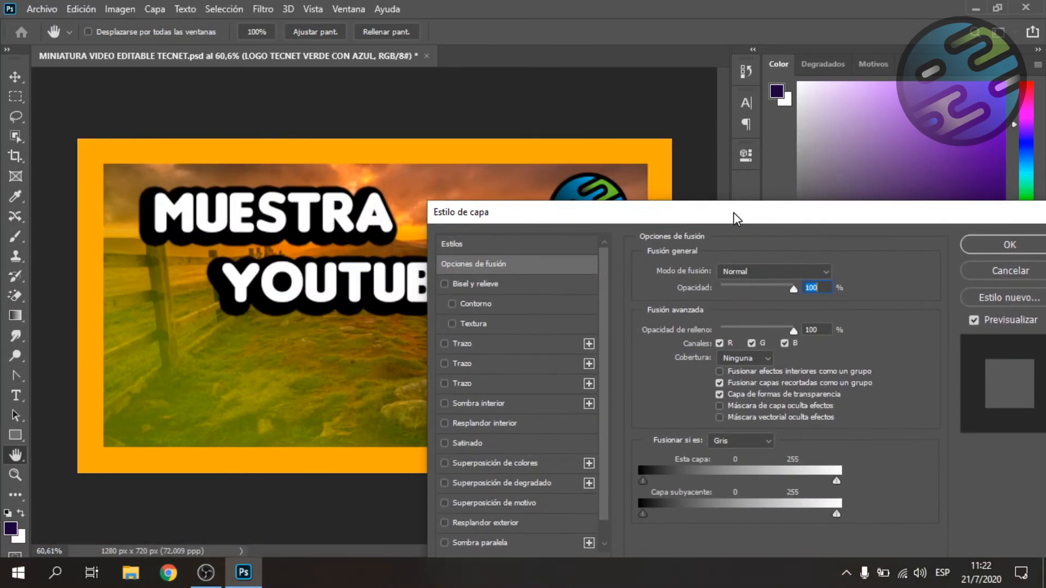
pyautogui.click(444, 543)
pyautogui.click(444, 523)
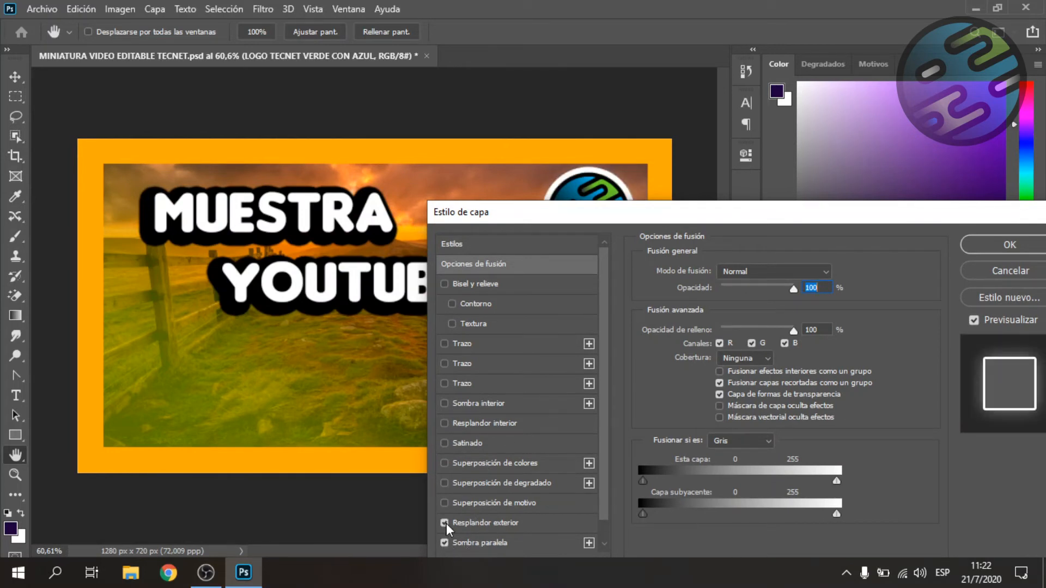
# Step: Try blue 0c94bb as the color of the logo's drop shadow
pyautogui.click(477, 540)
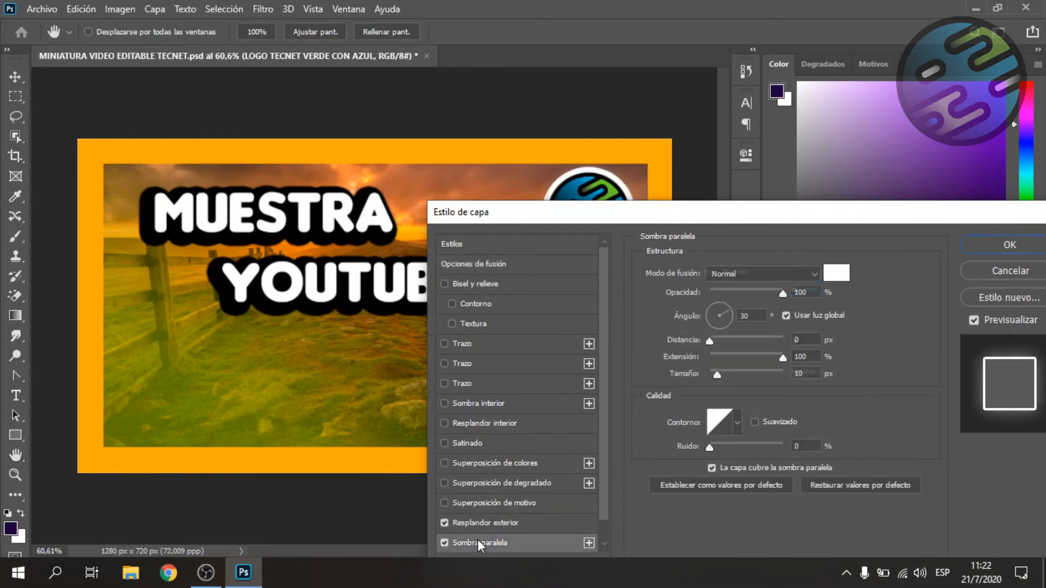
pyautogui.click(836, 272)
pyautogui.click(793, 344)
pyautogui.moveTo(794, 344)
pyautogui.mouseDown()
pyautogui.moveTo(827, 407)
pyautogui.moveTo(827, 382)
pyautogui.mouseUp()
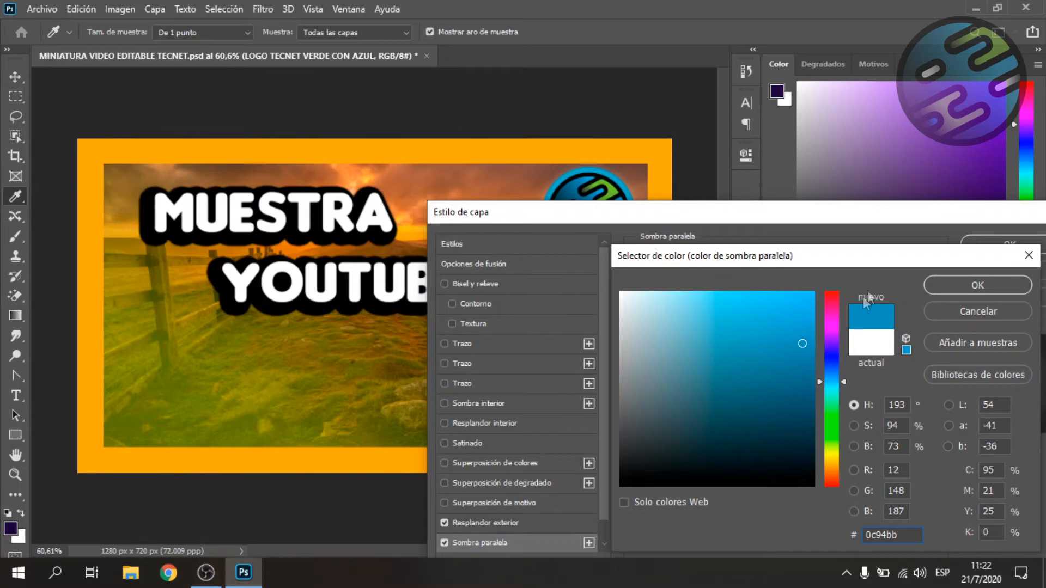
pyautogui.click(964, 291)
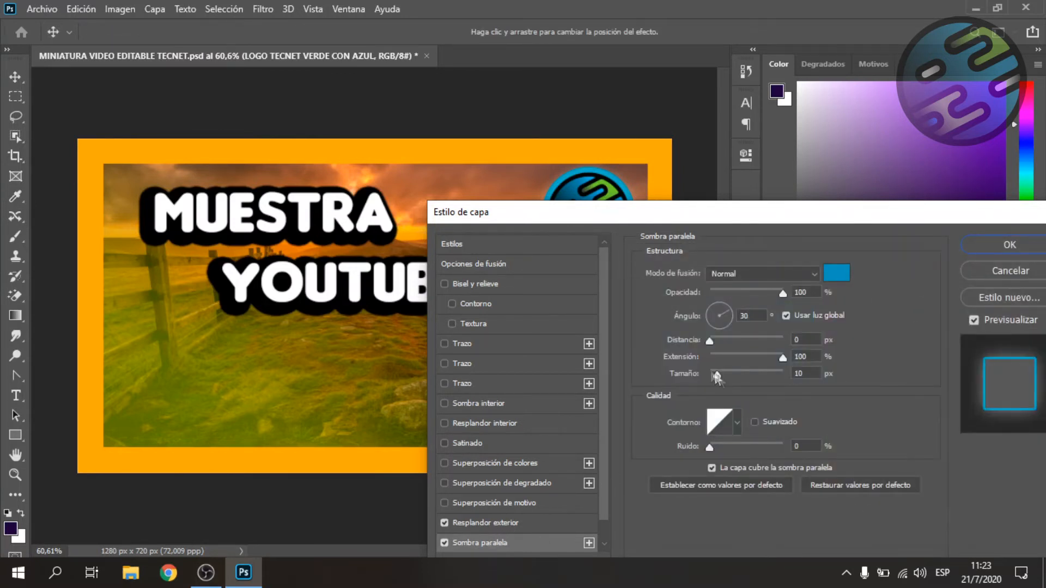
# Step: Try a 25 px distance for the logo's drop shadow and return it to 0 px
pyautogui.moveTo(708, 342)
pyautogui.mouseDown()
pyautogui.moveTo(740, 342)
pyautogui.moveTo(729, 340)
pyautogui.mouseUp()
pyautogui.moveTo(751, 226); pyautogui.dragTo(672, 370)
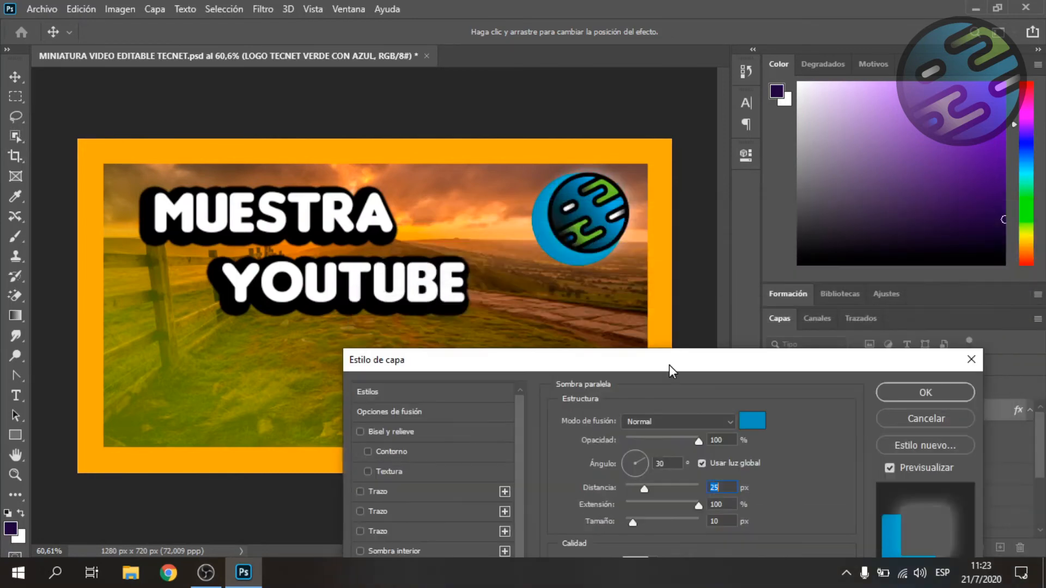
pyautogui.moveTo(645, 492); pyautogui.dragTo(611, 501)
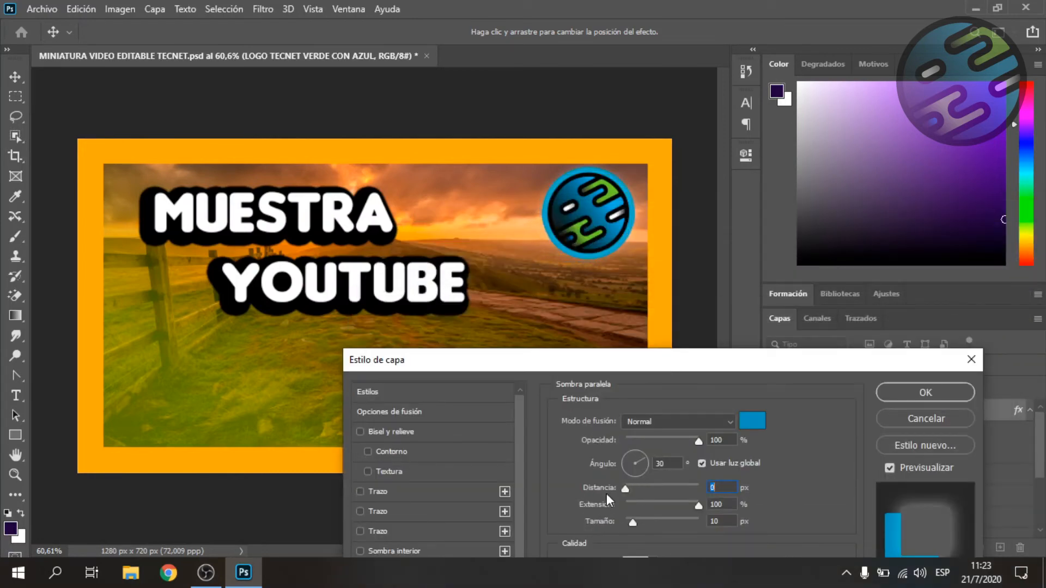
# Step: Set the logo's drop shadow to 91% spread, 9 px size and white color, and apply the layer style
pyautogui.moveTo(696, 505)
pyautogui.mouseDown()
pyautogui.moveTo(649, 507)
pyautogui.moveTo(691, 506)
pyautogui.mouseUp()
pyautogui.moveTo(633, 522)
pyautogui.mouseDown()
pyautogui.moveTo(711, 524)
pyautogui.moveTo(632, 524)
pyautogui.mouseUp()
pyautogui.click(752, 421)
pyautogui.click(621, 293)
pyautogui.click(948, 290)
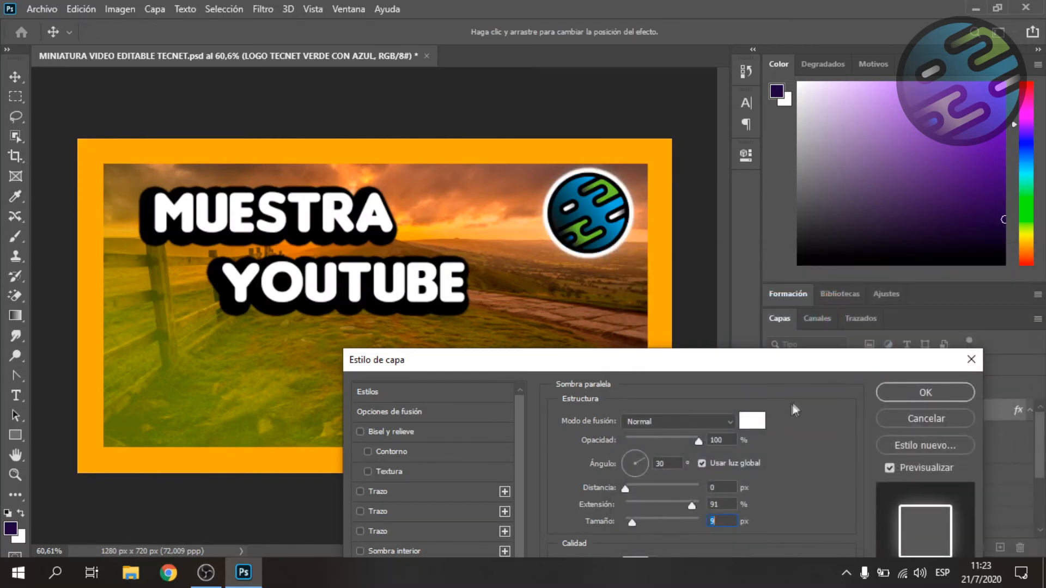
pyautogui.moveTo(900, 358); pyautogui.dragTo(881, 344)
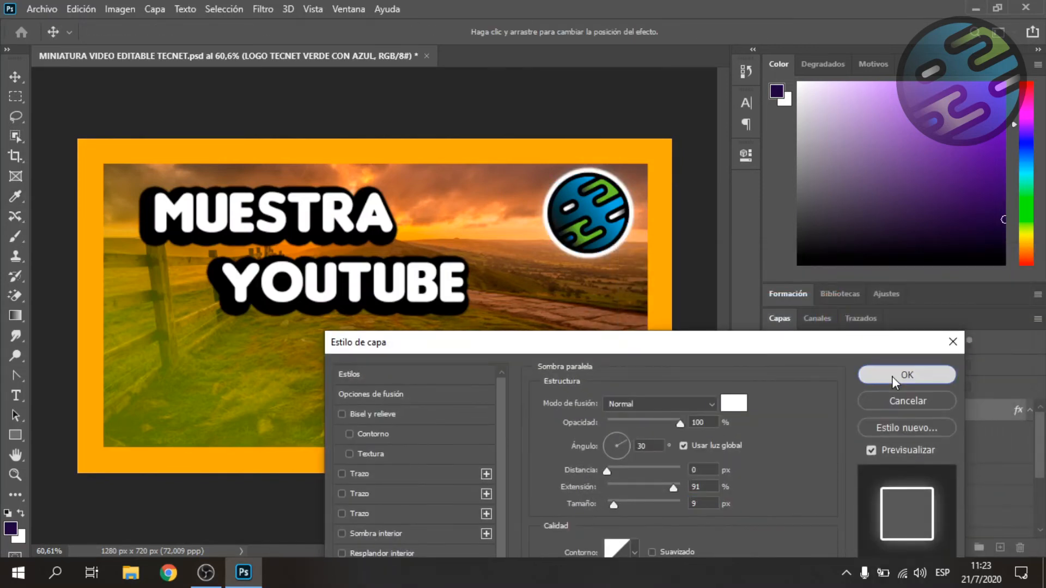
pyautogui.click(892, 376)
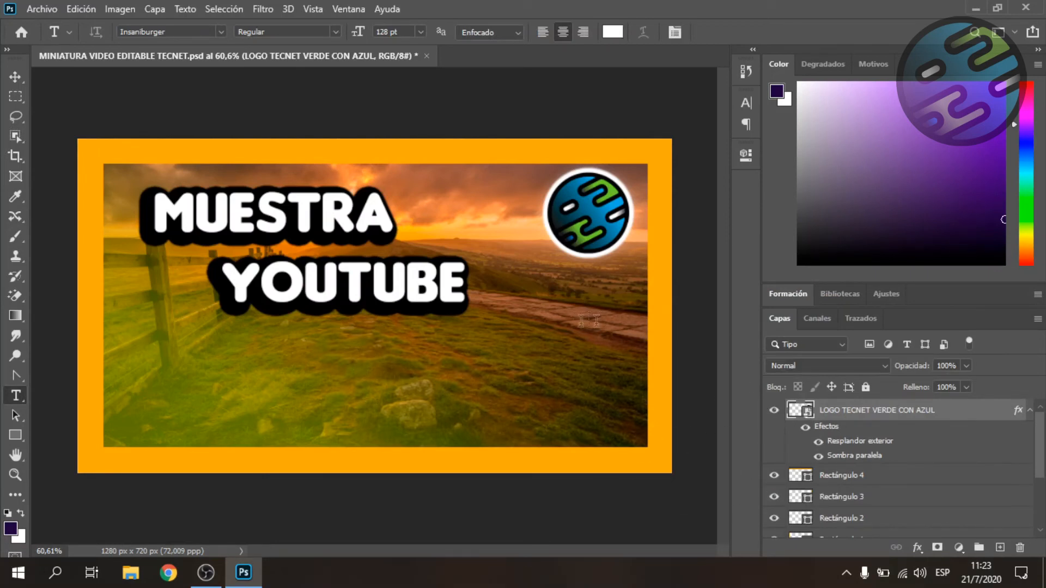
# Step: Collapse the logo layer's effects list and look through the thumbnail's layer stack
pyautogui.scroll(-5, 926, 459)
pyautogui.scroll(5, 928, 454)
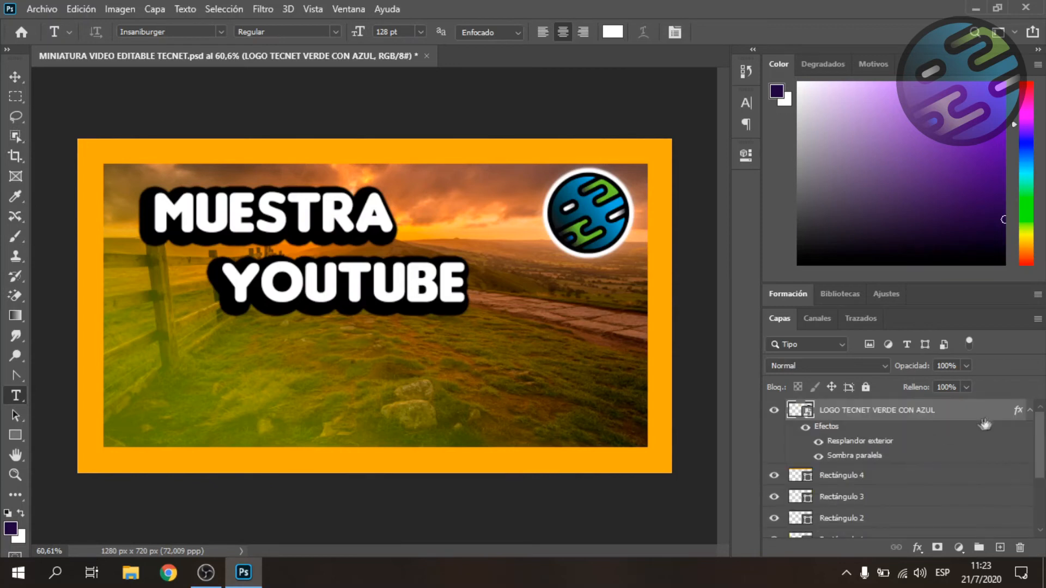
pyautogui.click(1030, 411)
pyautogui.scroll(-4, 927, 466)
pyautogui.scroll(4, 926, 466)
pyautogui.scroll(-4, 926, 466)
pyautogui.scroll(4, 926, 466)
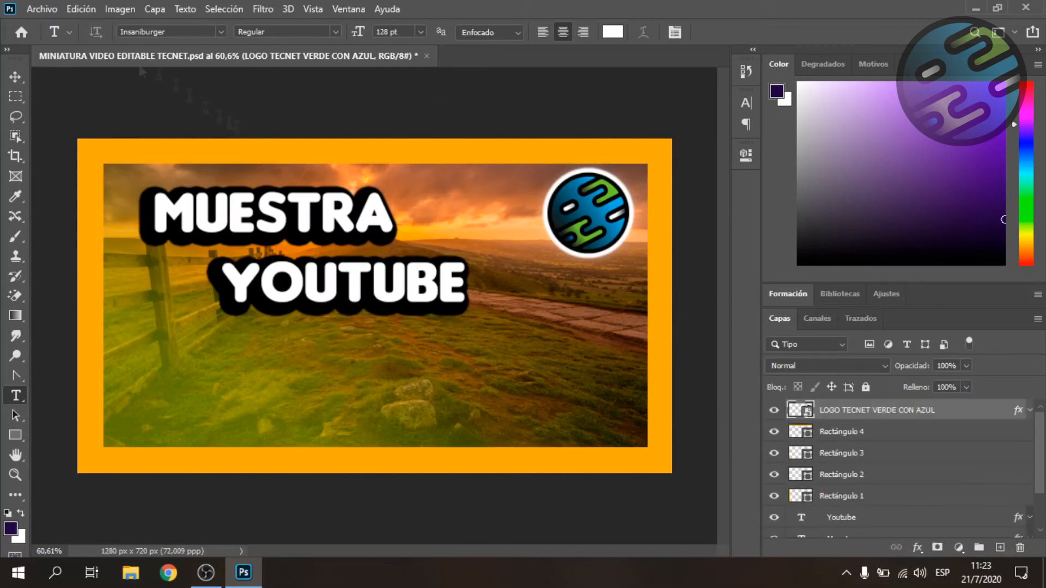
pyautogui.scroll(-3, 905, 468)
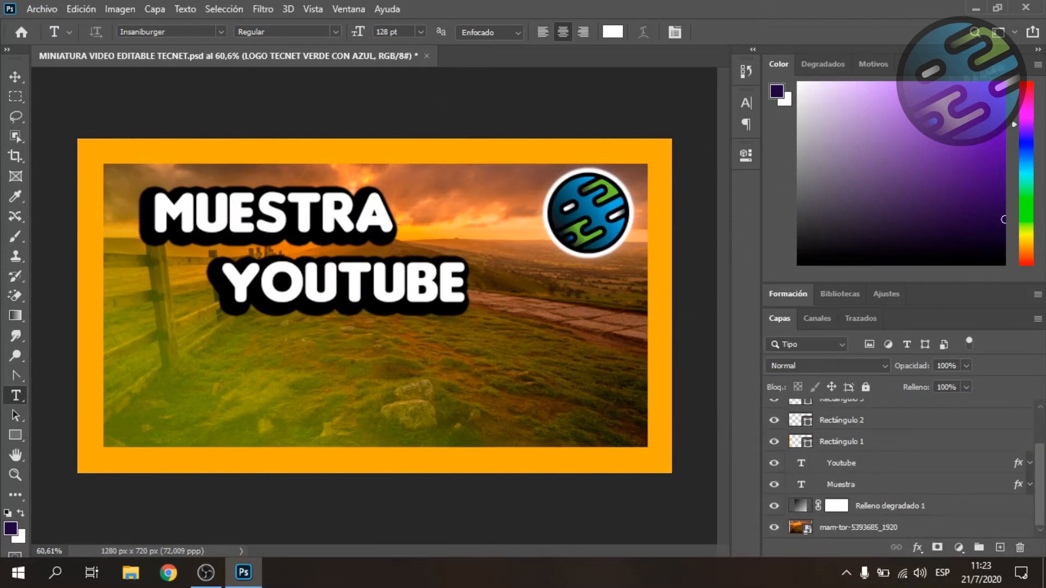
pyautogui.click(1038, 49)
pyautogui.click(1038, 50)
# Step: Save a JPEG copy named MINIATURA VIDEO EDITABLE TECNET in the Descargas folder at maximum quality 12
pyautogui.click(19, 76)
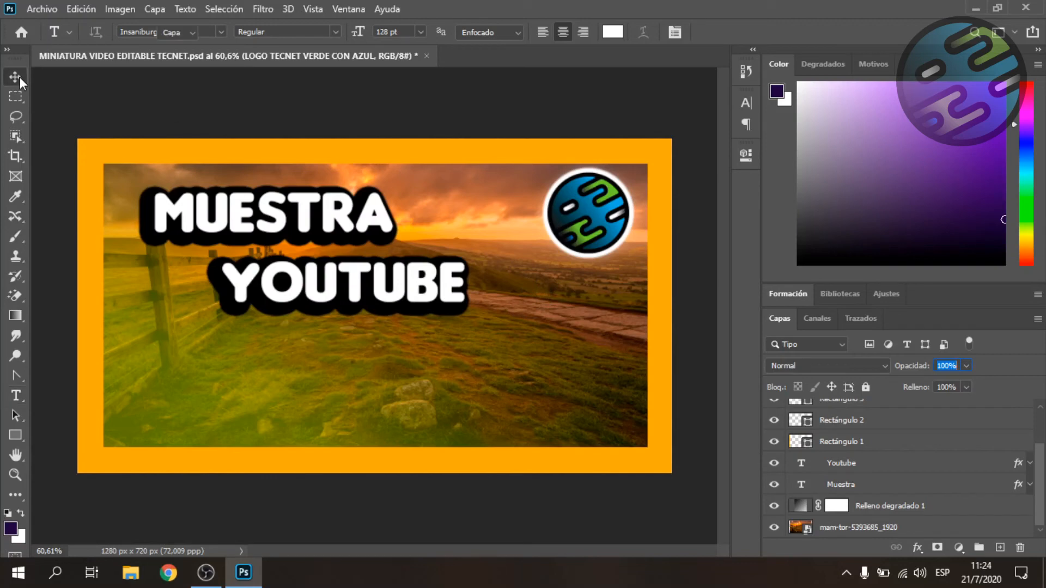
pyautogui.click(47, 8)
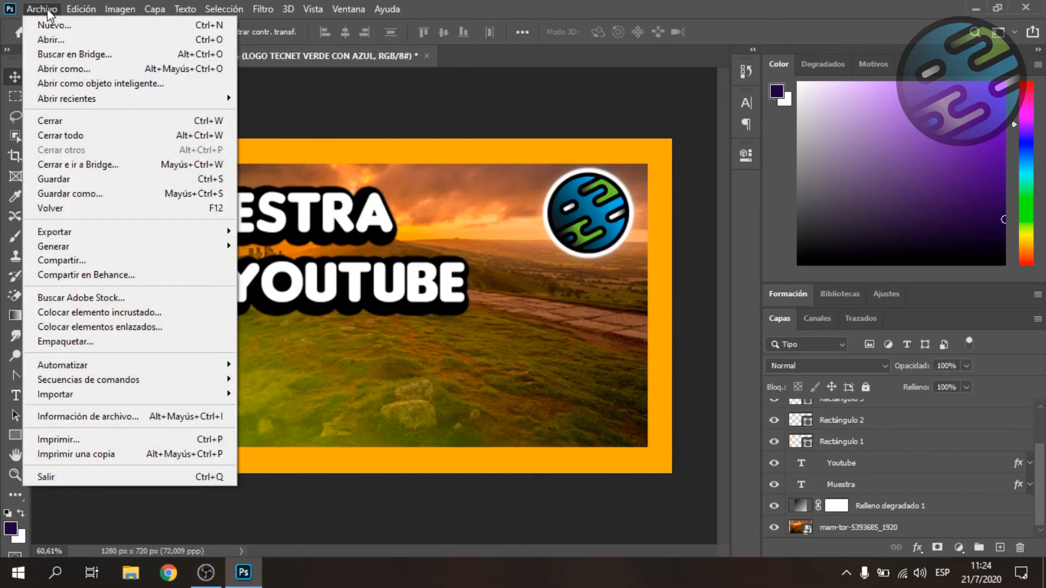
pyautogui.click(76, 193)
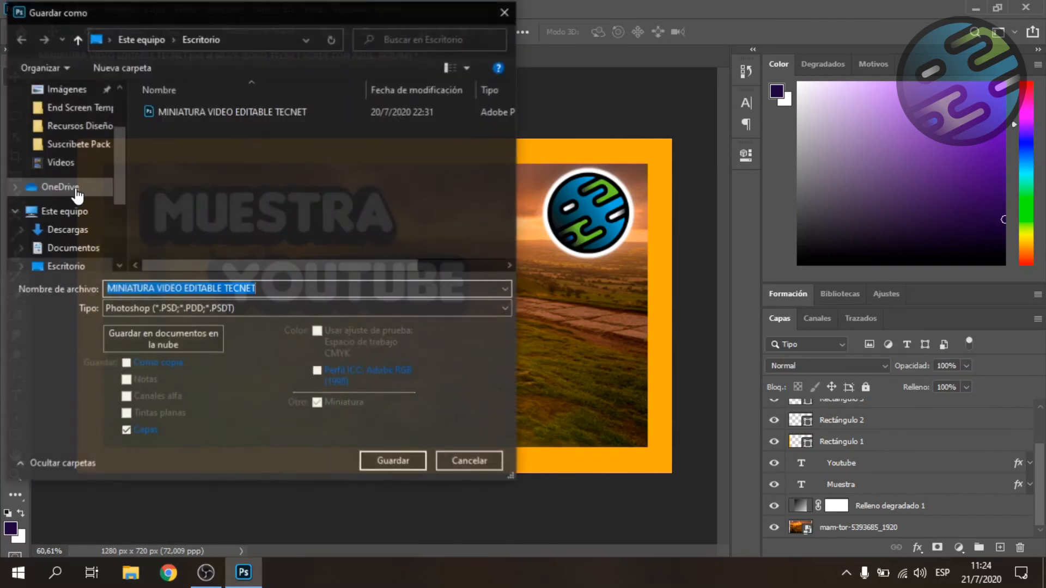
pyautogui.scroll(2, 69, 141)
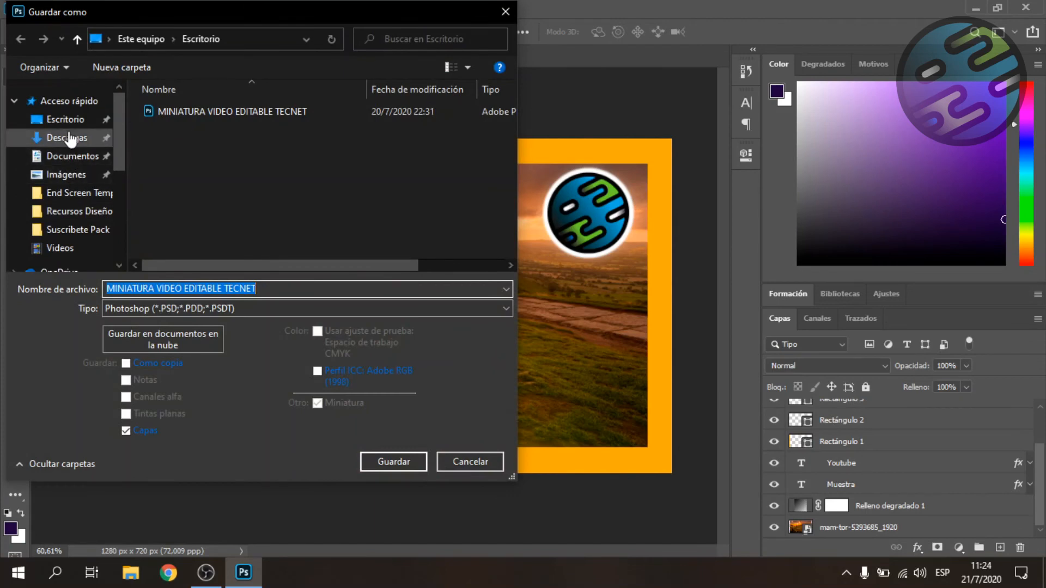
pyautogui.click(68, 138)
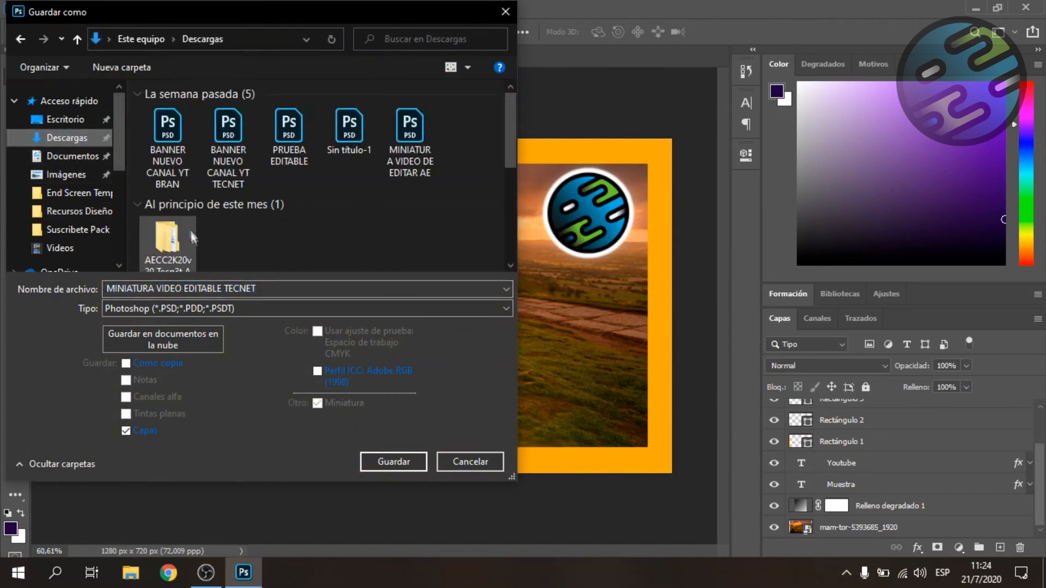
pyautogui.click(289, 309)
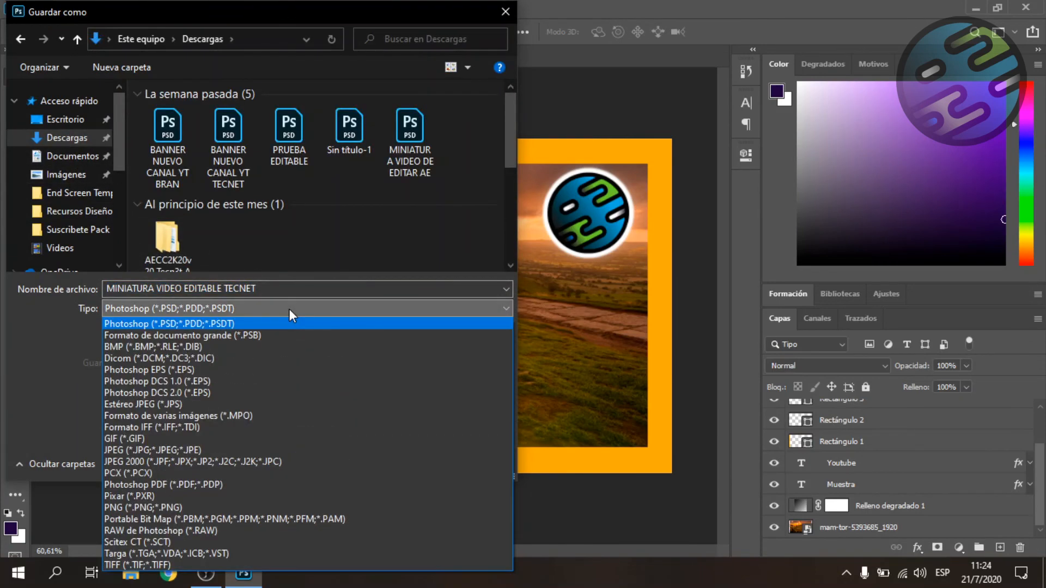
pyautogui.click(199, 450)
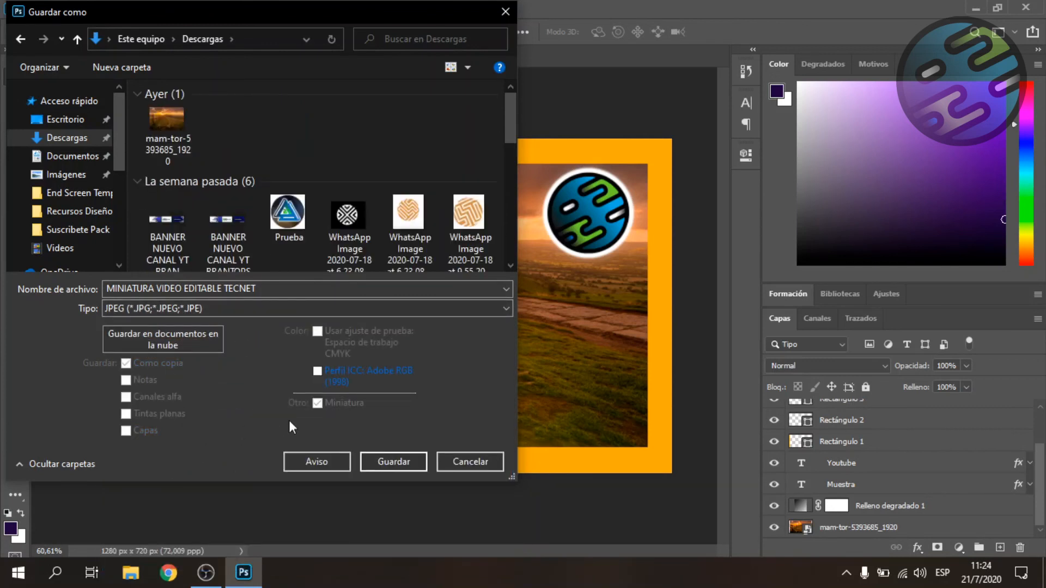
pyautogui.click(385, 460)
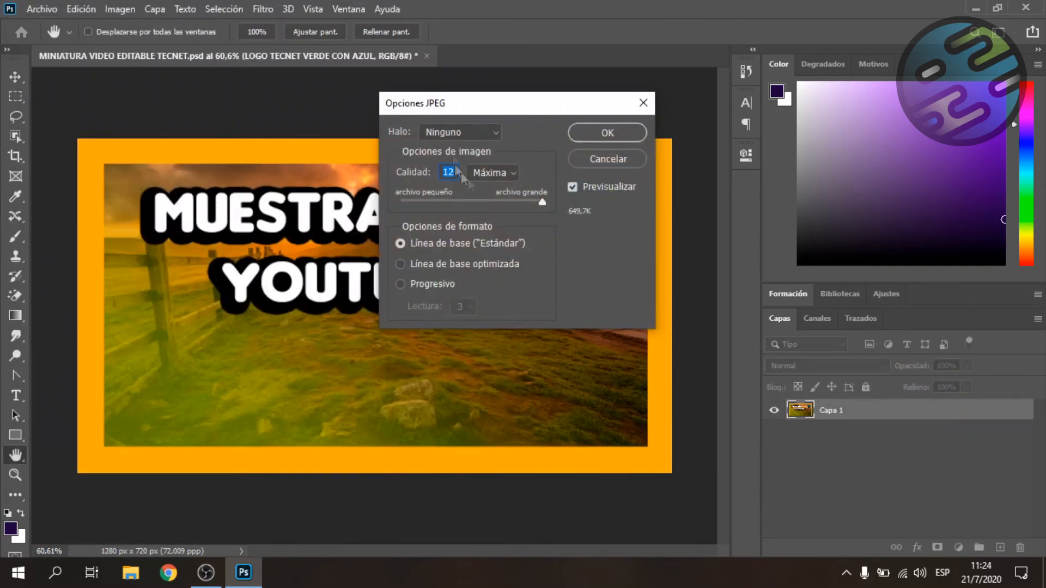
pyautogui.moveTo(426, 197); pyautogui.dragTo(540, 202)
pyautogui.click(626, 132)
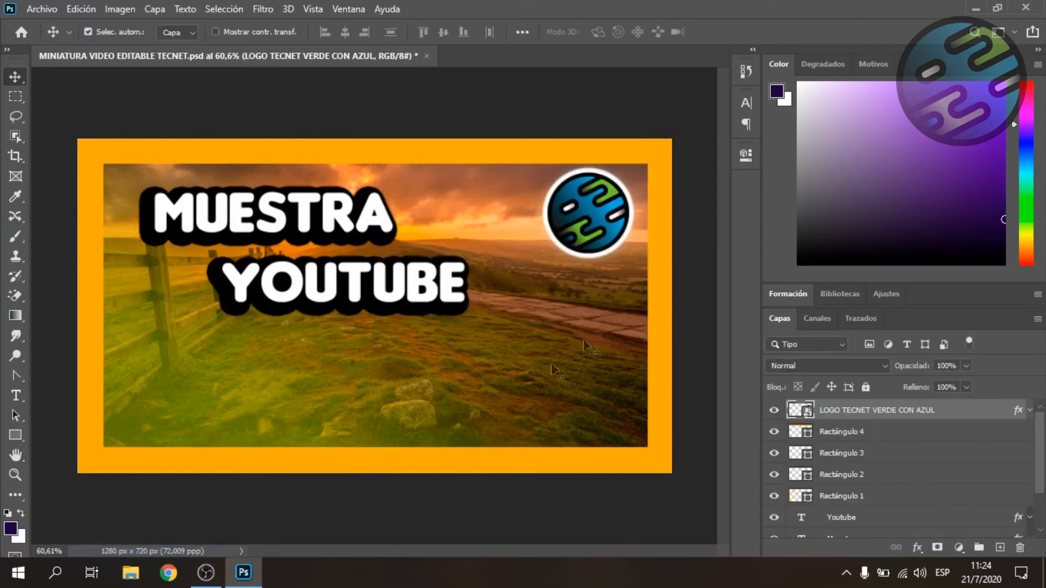
# Step: Save the layered thumbnail as a Photoshop file in the Descargas folder with maximized compatibility, and close the program
pyautogui.click(49, 10)
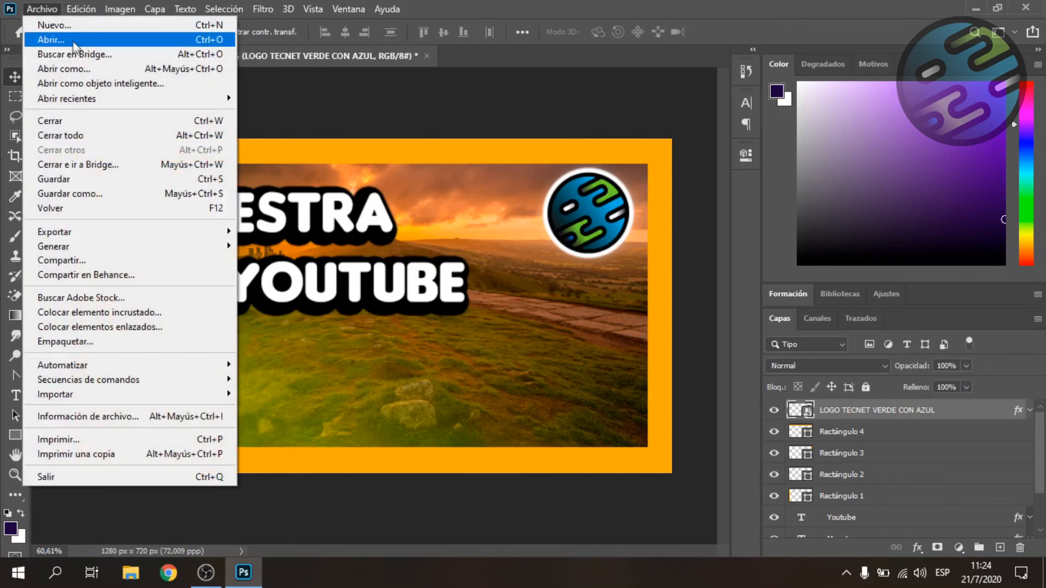
pyautogui.click(122, 196)
pyautogui.scroll(5, 113, 160)
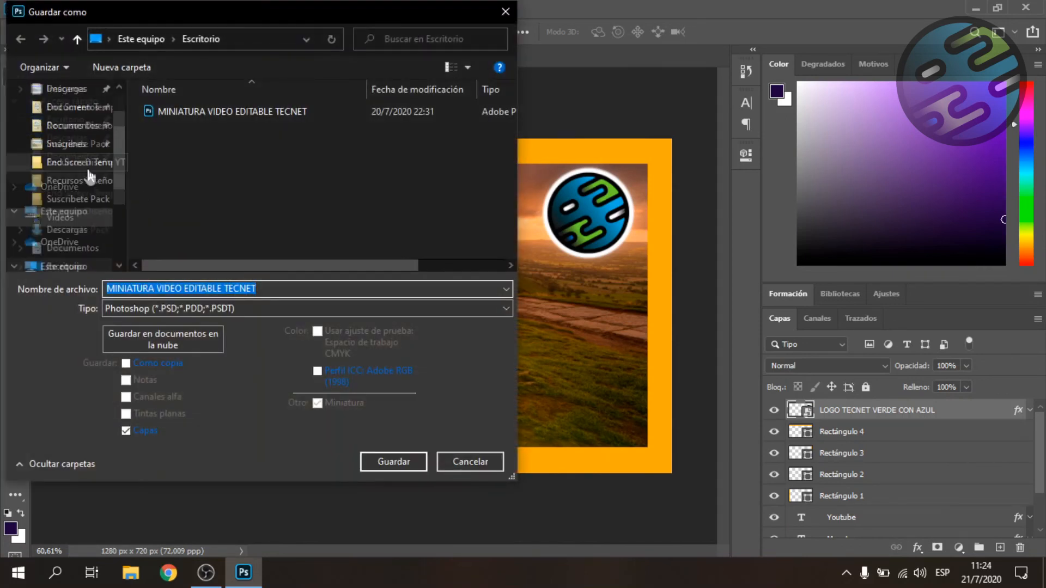
pyautogui.click(82, 138)
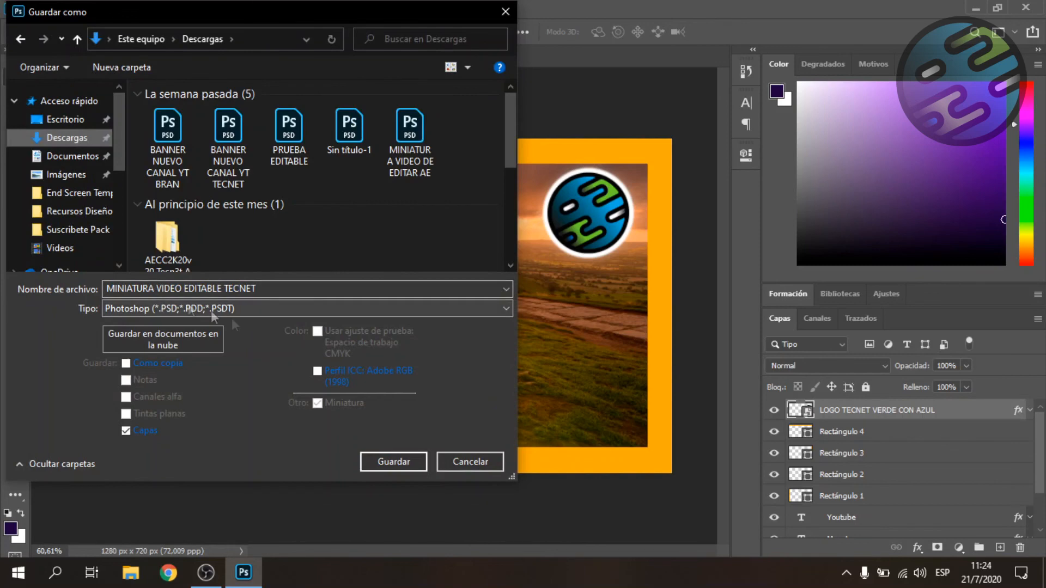
pyautogui.click(400, 466)
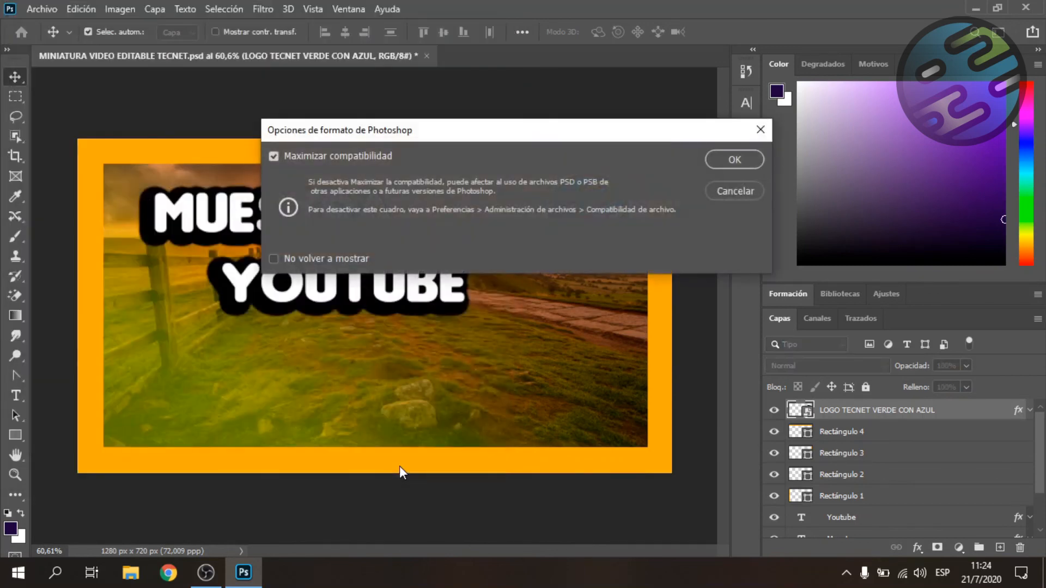
pyautogui.click(735, 159)
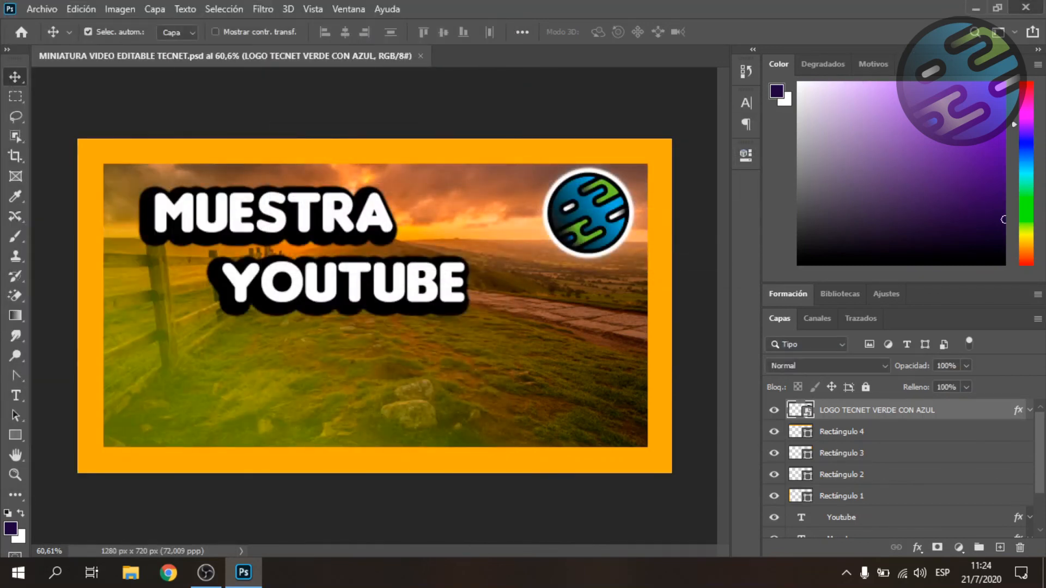
pyautogui.click(1025, 8)
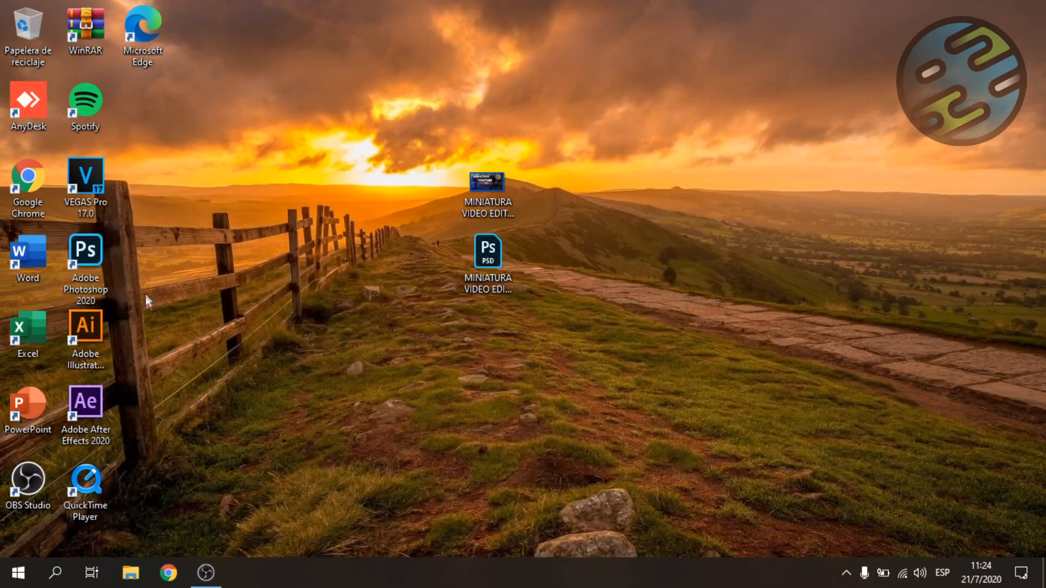
pyautogui.moveTo(402, 312); pyautogui.dragTo(583, 251)
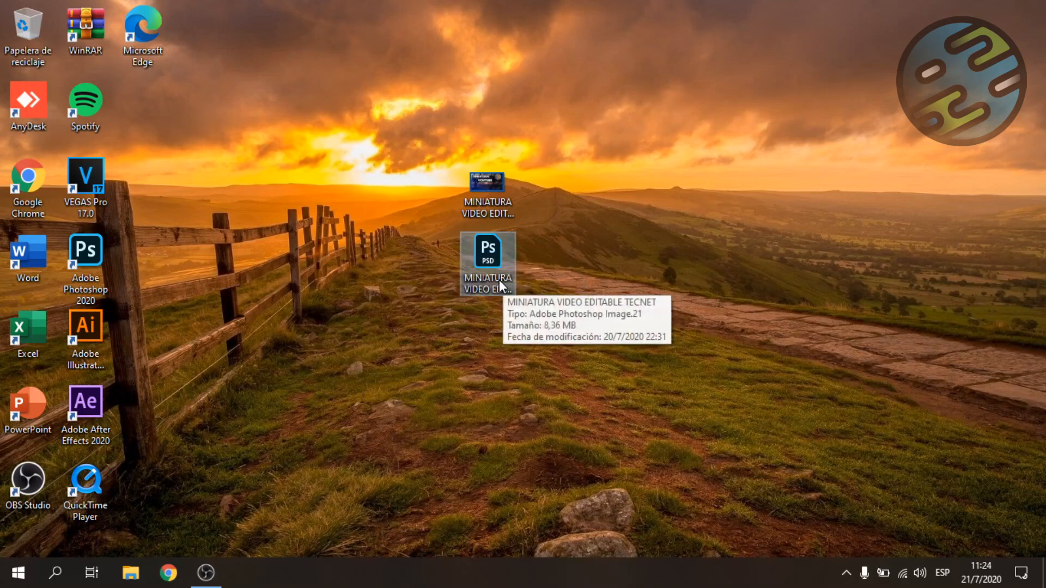